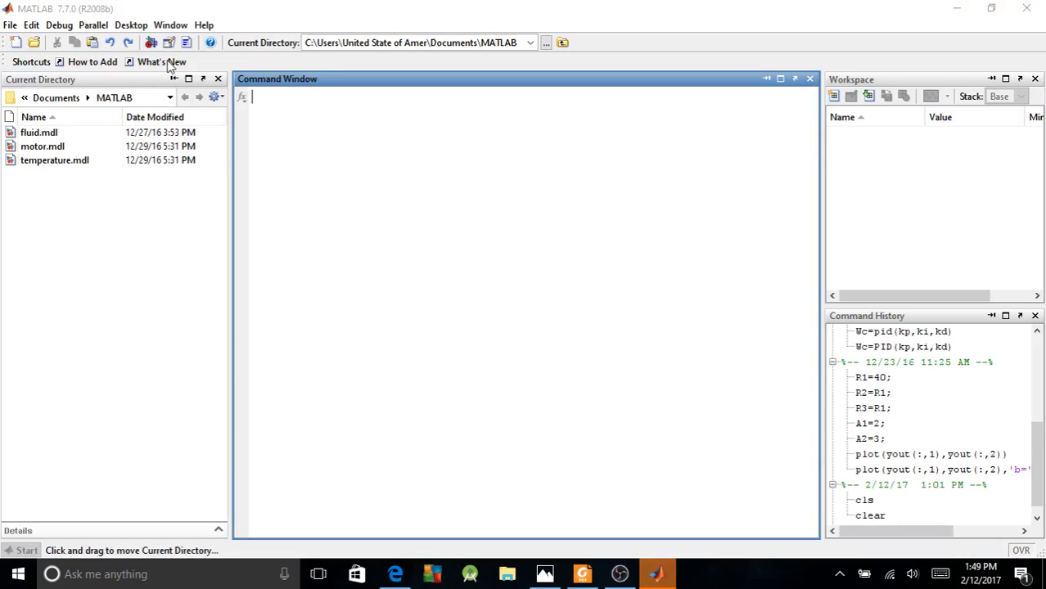
- Open the Simulink Library Browser, move it aside, and create a new blank model
click(151, 45)
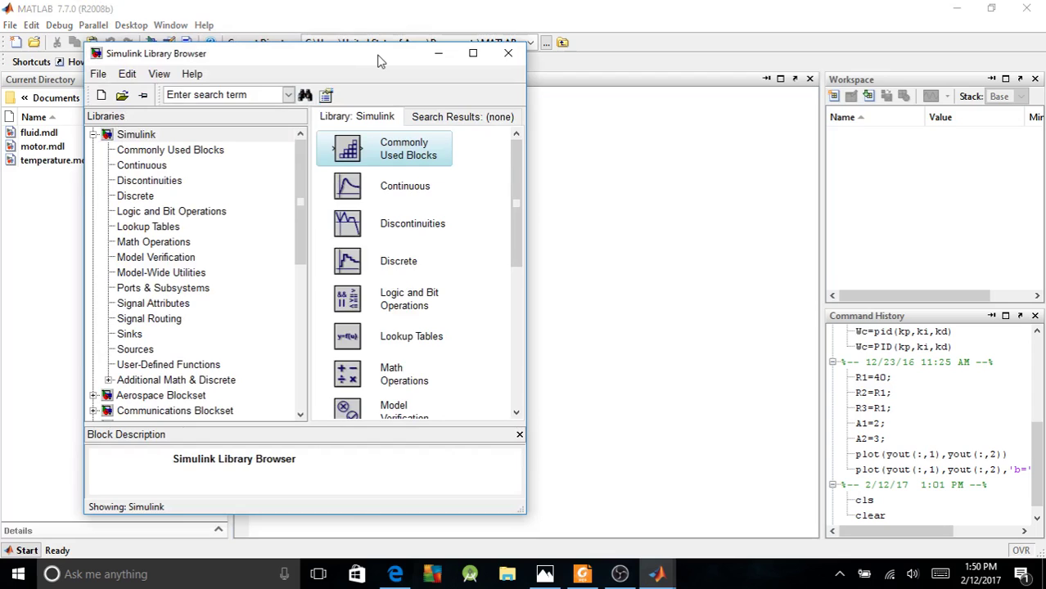
drag(378, 62, 295, 54)
key(ctrl+n)
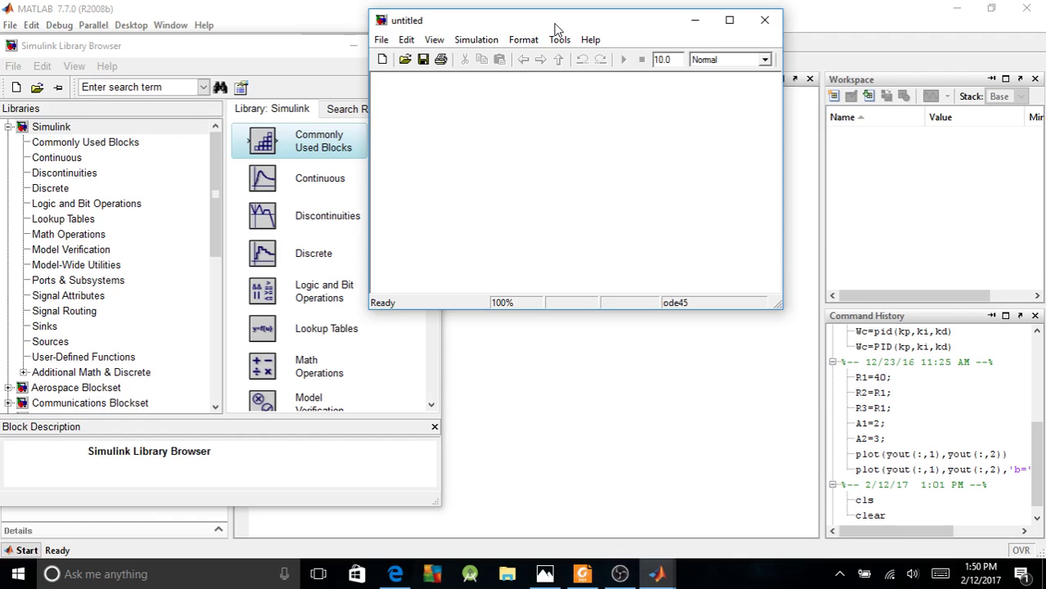
- Bring the Simulink Library Browser back into view and minimize the main MATLAB window
click(658, 575)
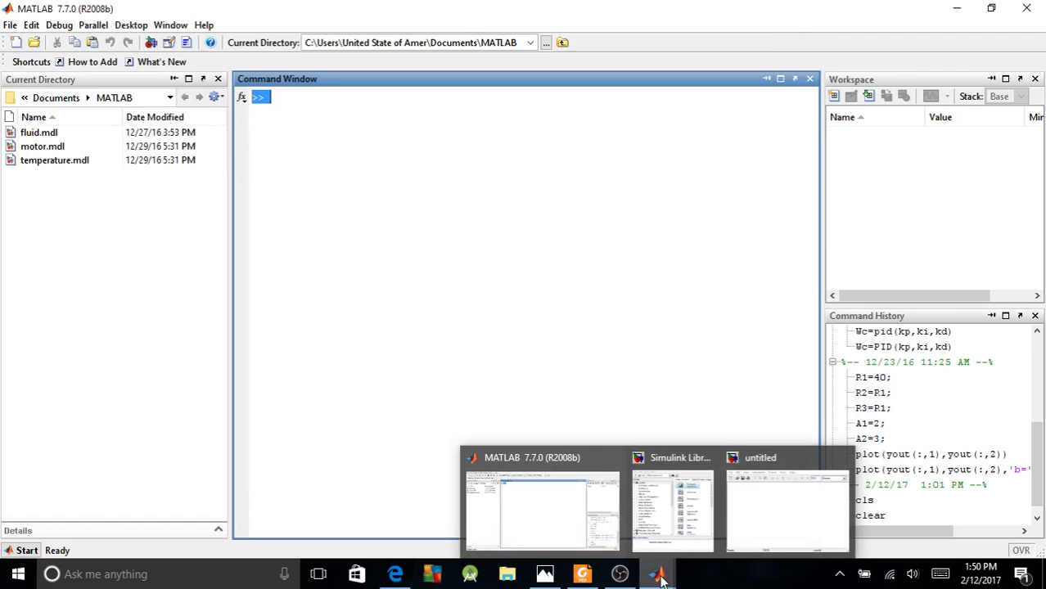
mouse_move(620, 574)
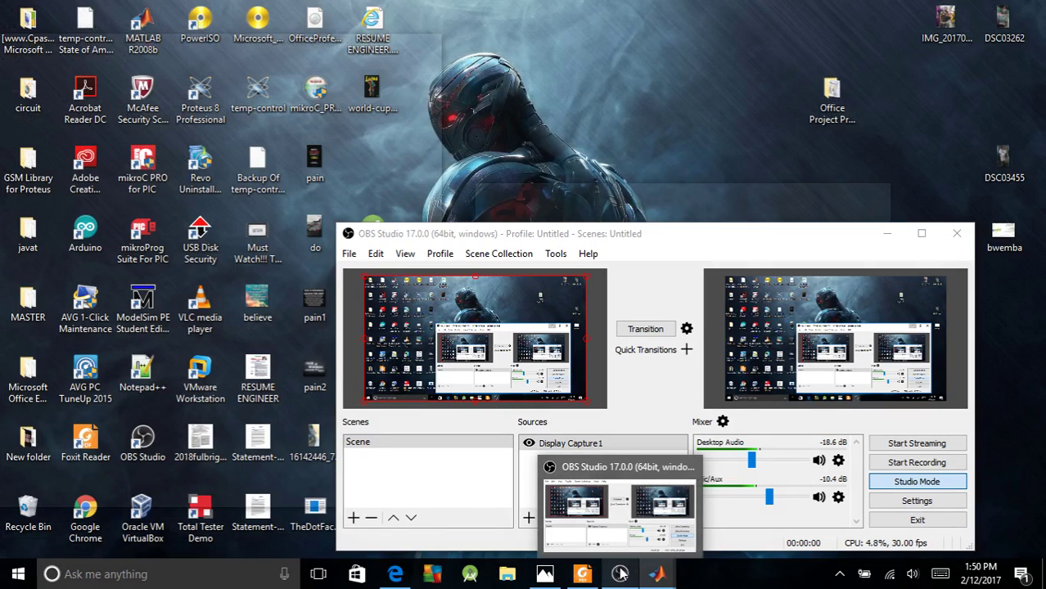
mouse_move(658, 574)
click(670, 502)
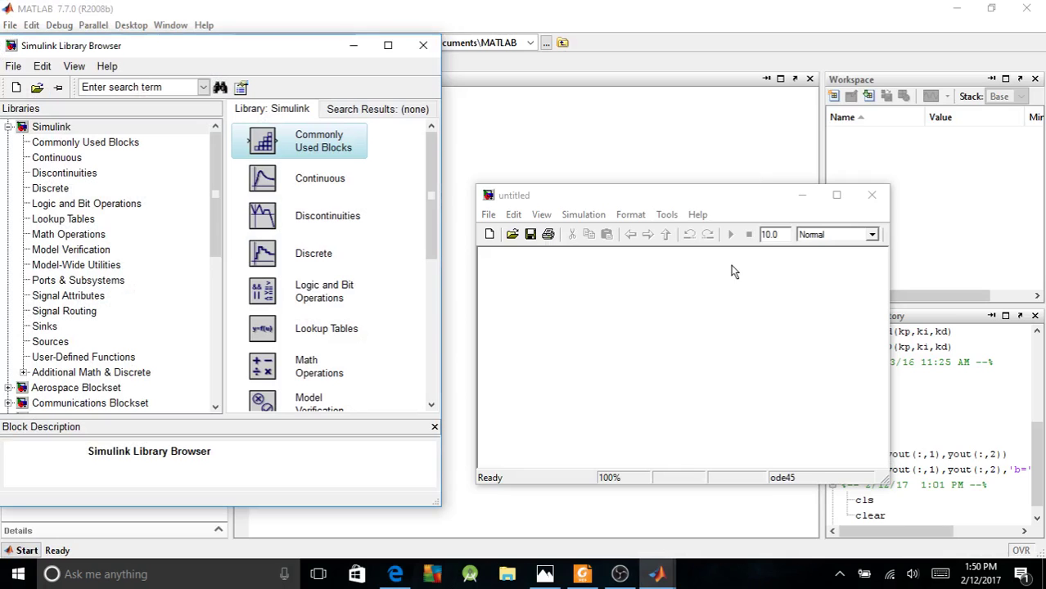
click(706, 177)
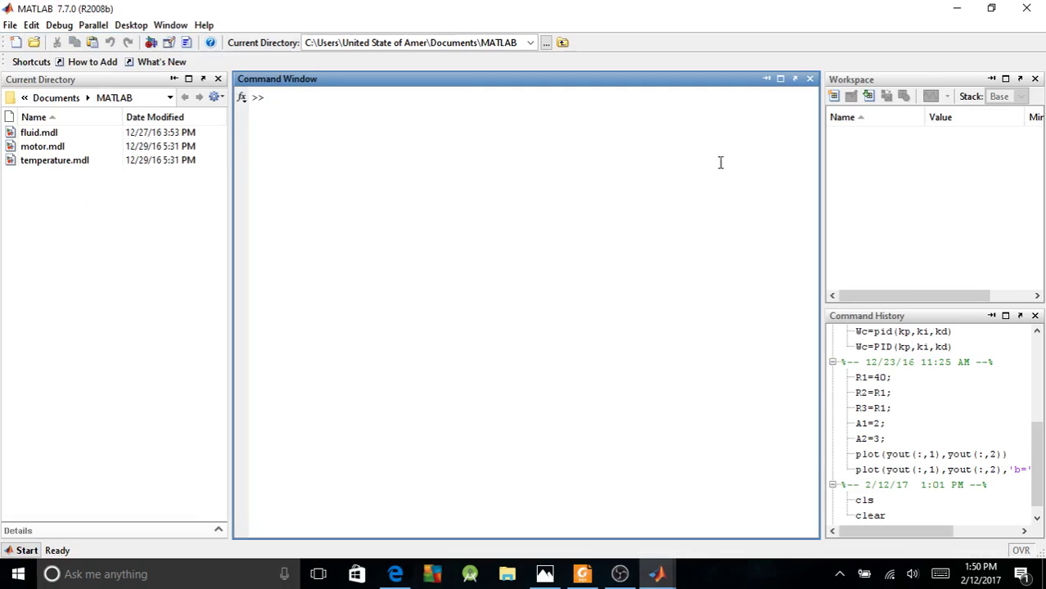
click(962, 8)
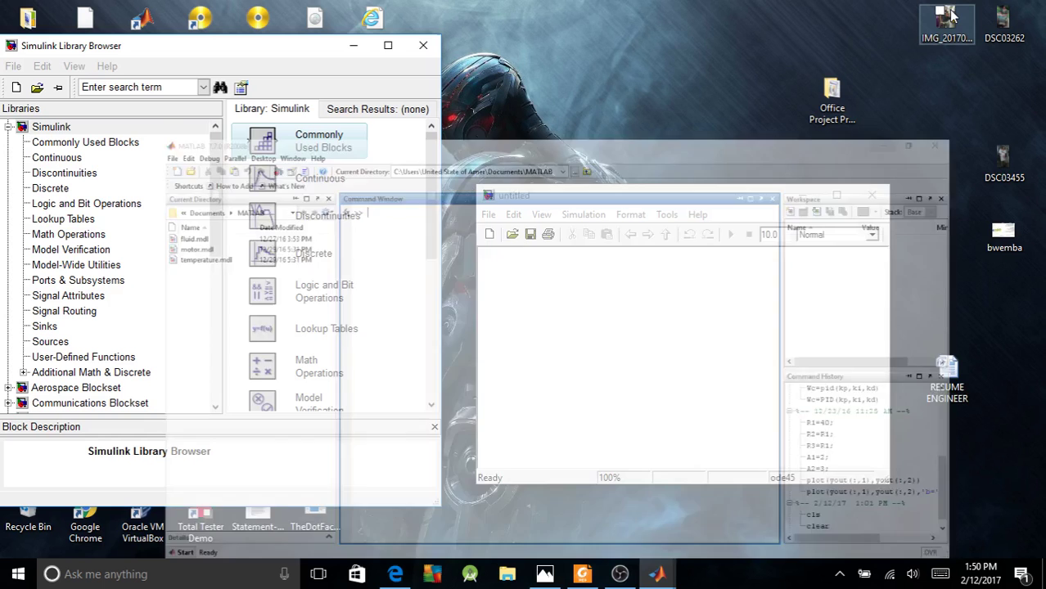
- Move and enlarge the untitled model window so it fills the free space beside the Simulink Library Browser
drag(655, 187, 670, 22)
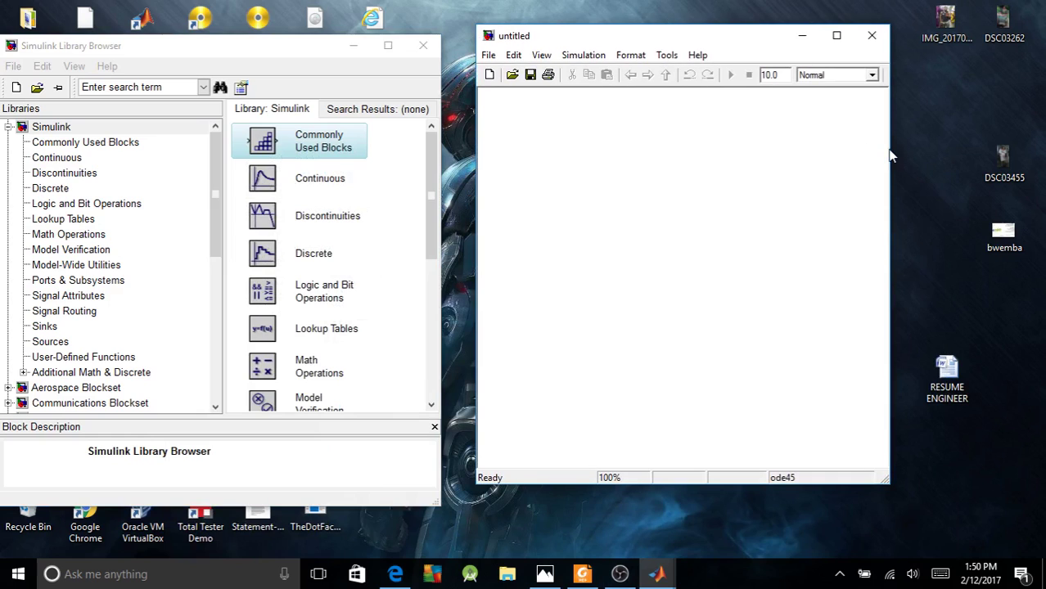
drag(888, 151, 1039, 129)
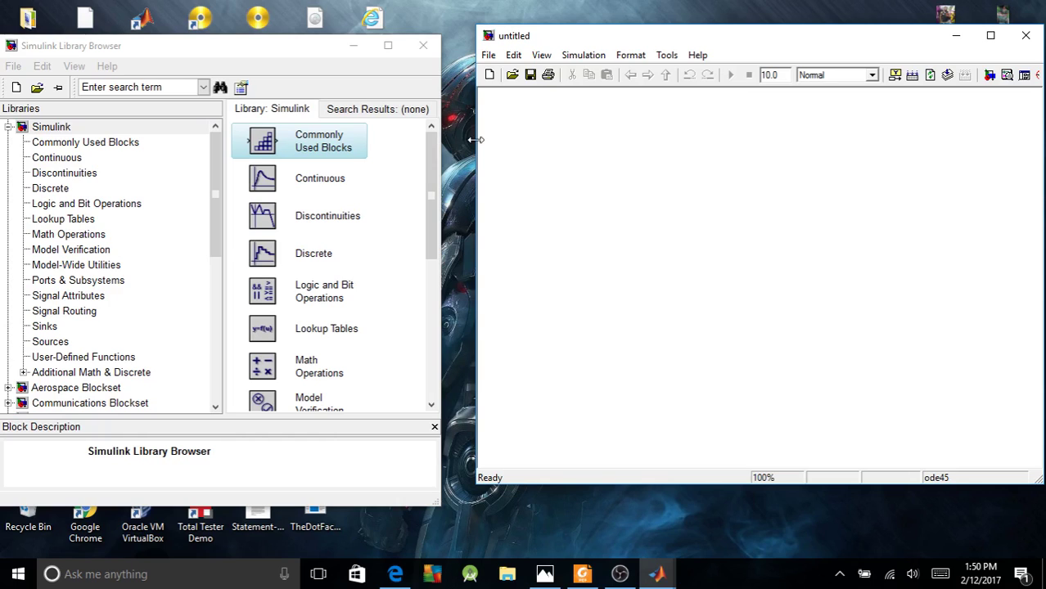
drag(476, 140, 445, 142)
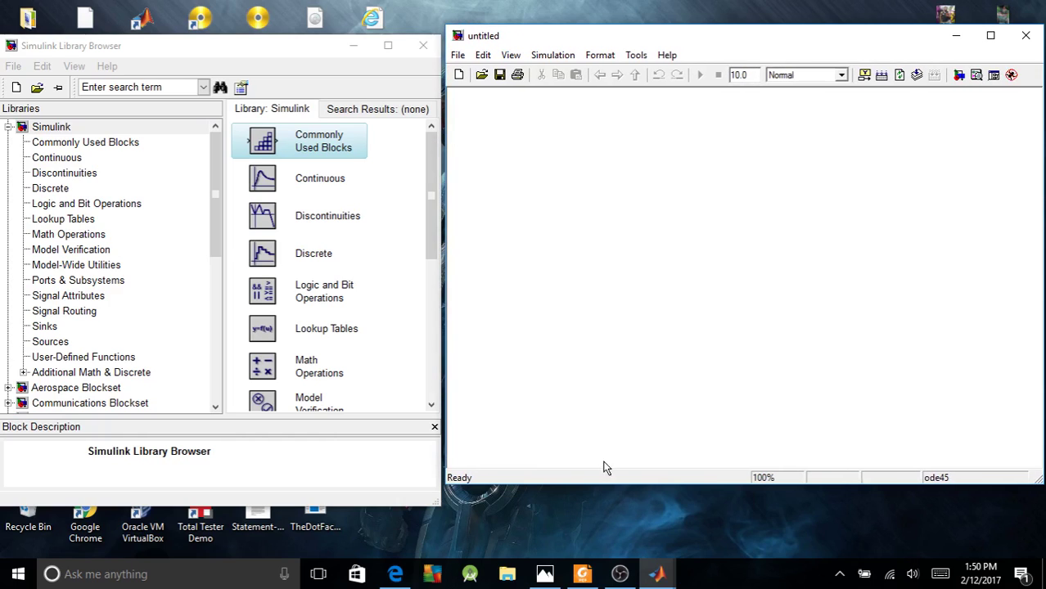
drag(598, 484, 598, 522)
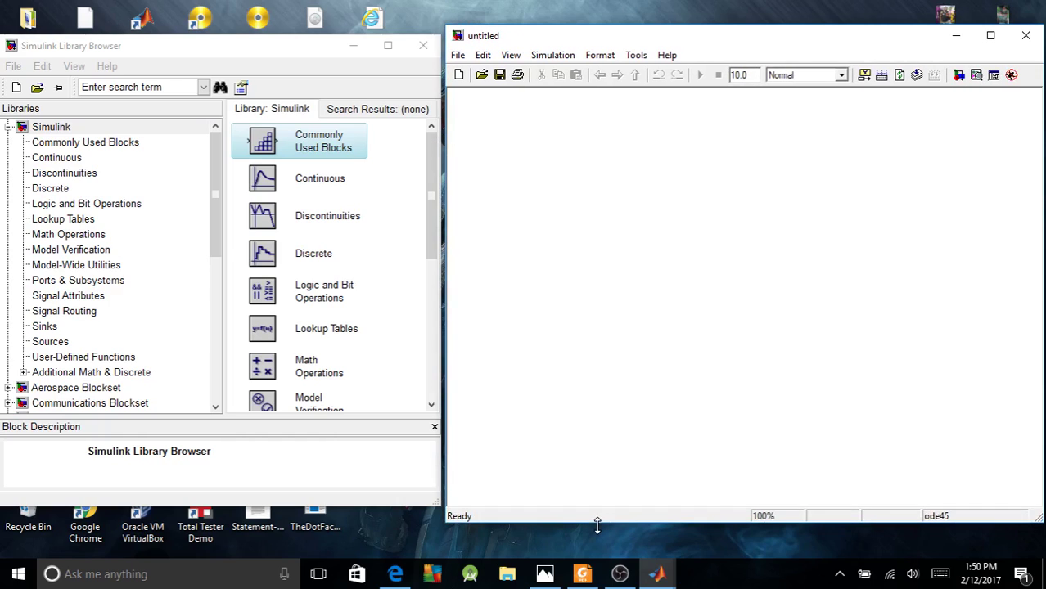
- Search the block library for "constant" and add the Simulink Constant block to the untitled model
click(136, 87)
text(constant)
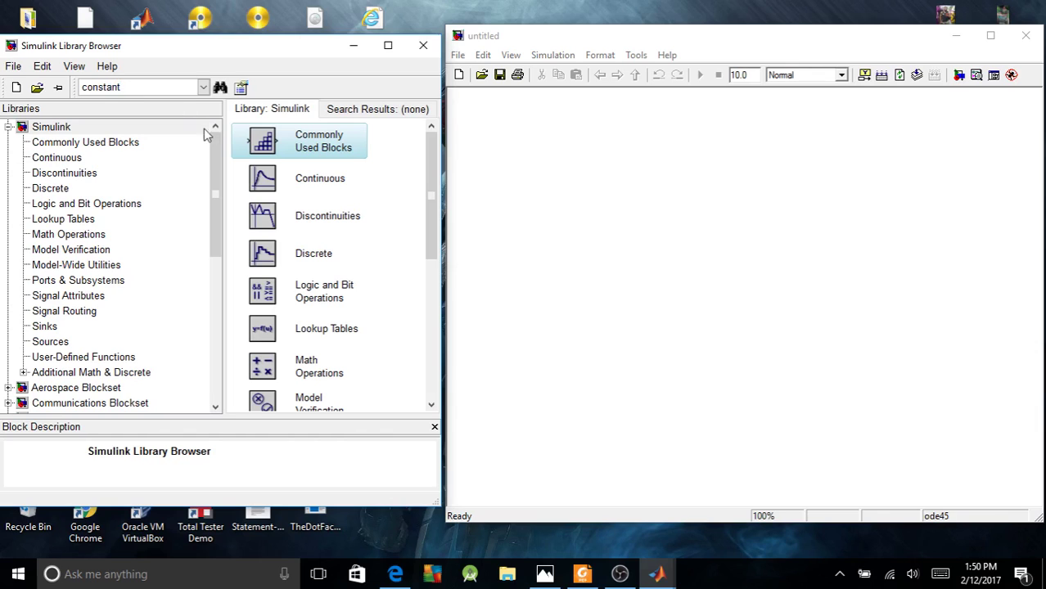
click(219, 86)
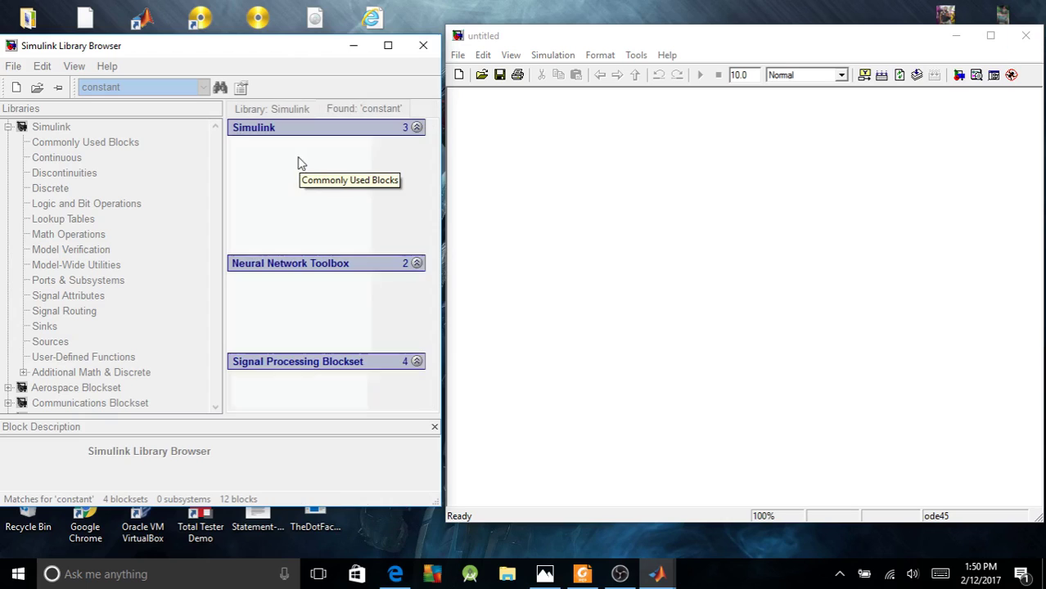
drag(286, 169, 494, 201)
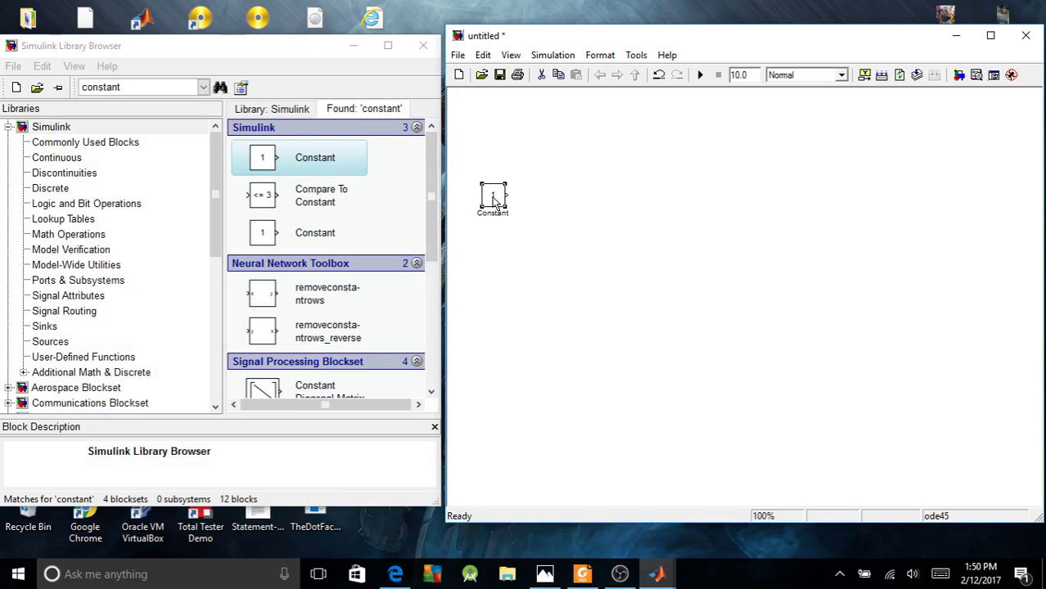
- Search the block library for "sum" and place a Sum block in the model just right of the Constant block
click(138, 86)
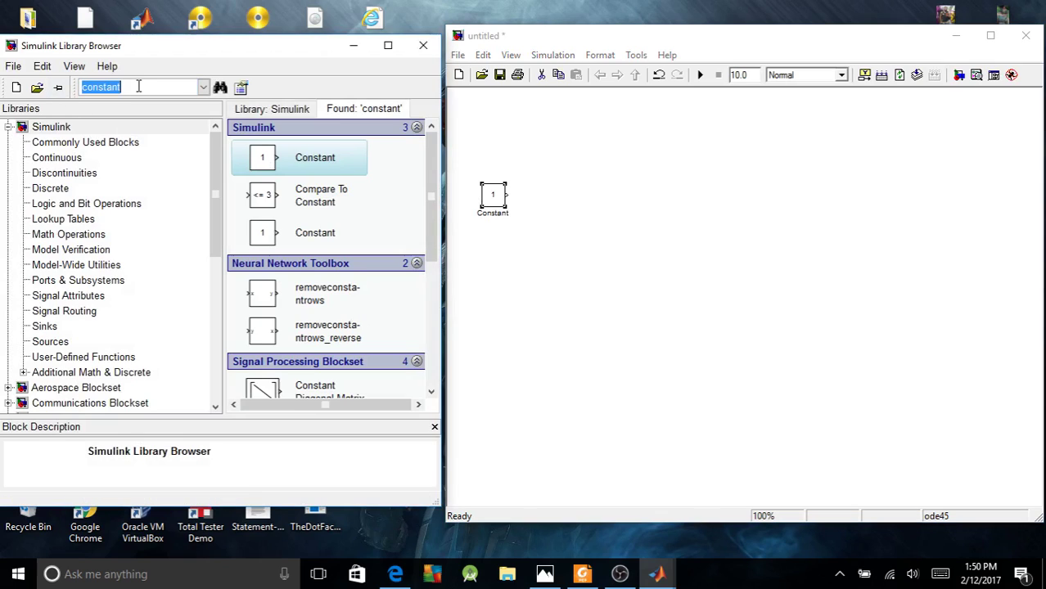
click(122, 87)
drag(121, 87, 72, 97)
key(BackSpace)
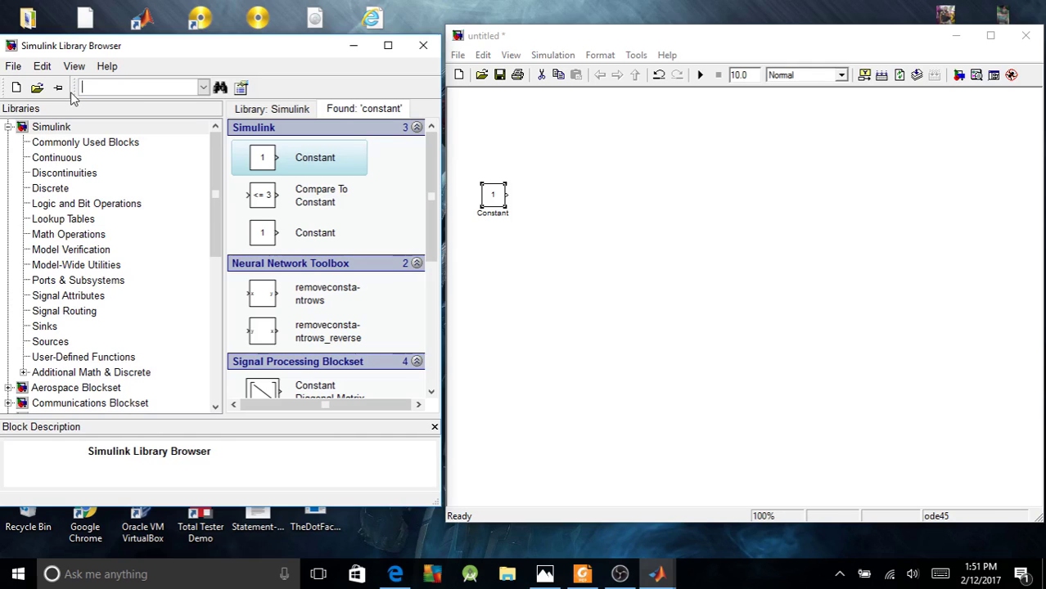
text(sum)
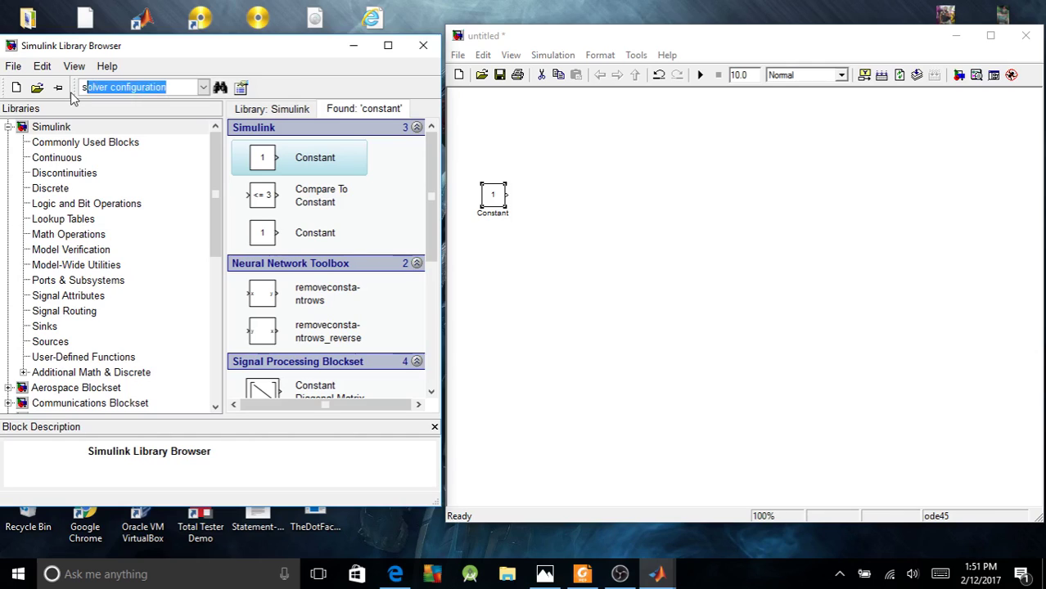
click(220, 88)
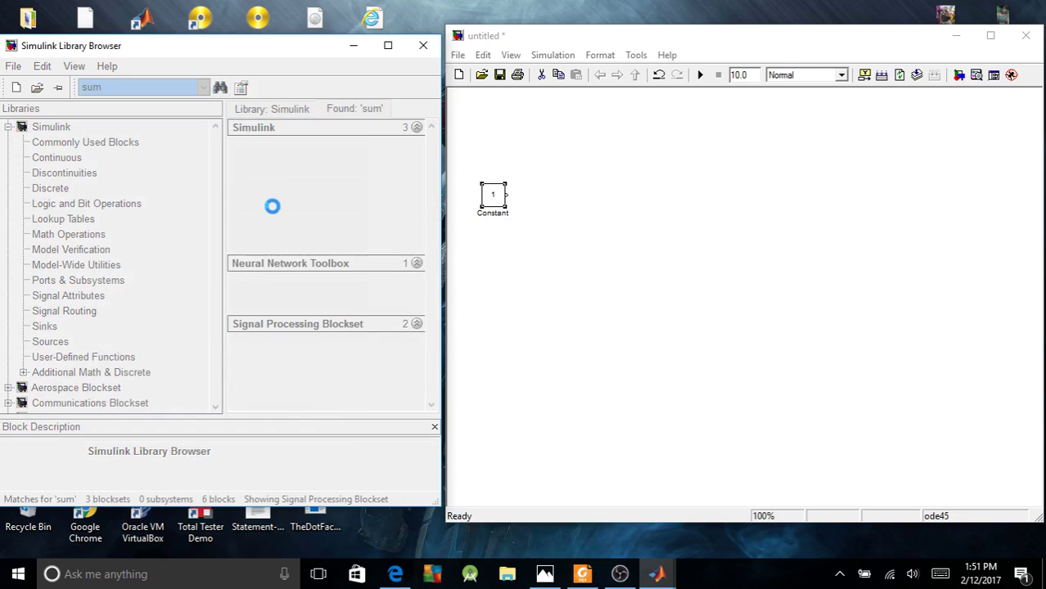
click(548, 202)
key(ctrl+v)
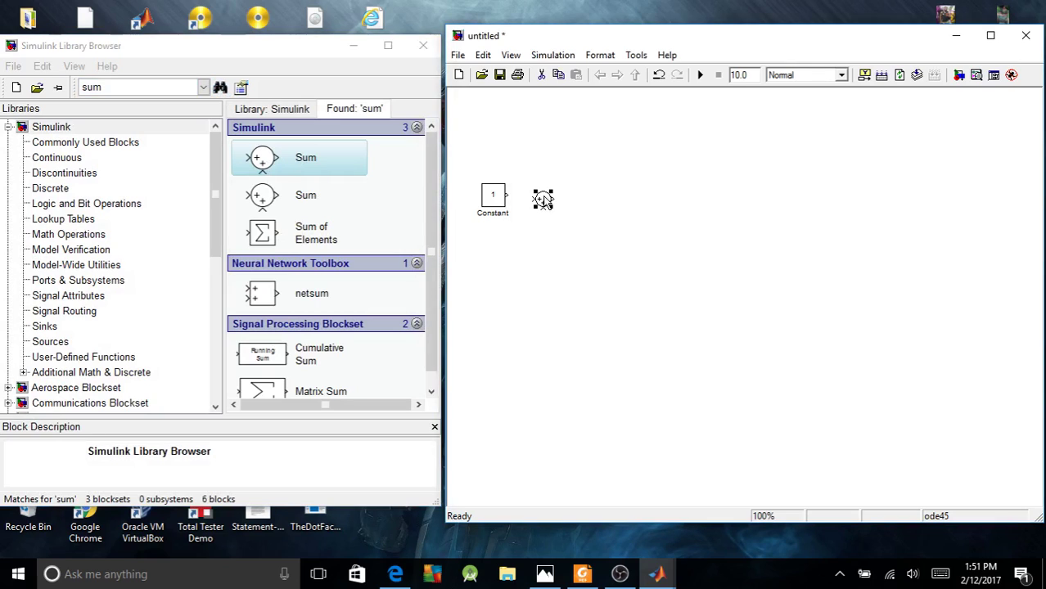
drag(542, 200, 545, 204)
- Set the Sum block's list of signs to |-+
double_click(544, 201)
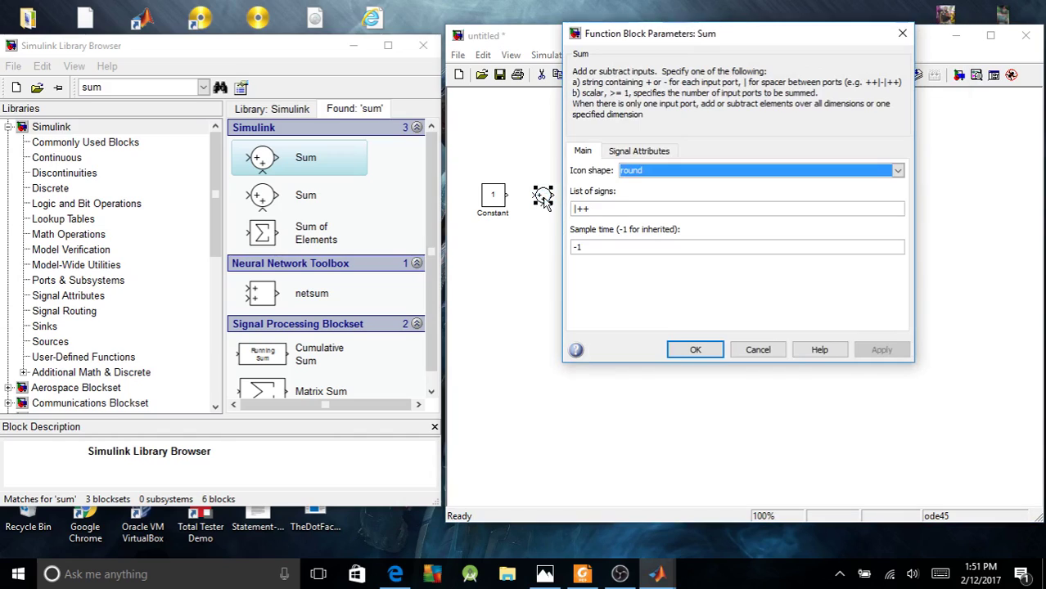
click(581, 209)
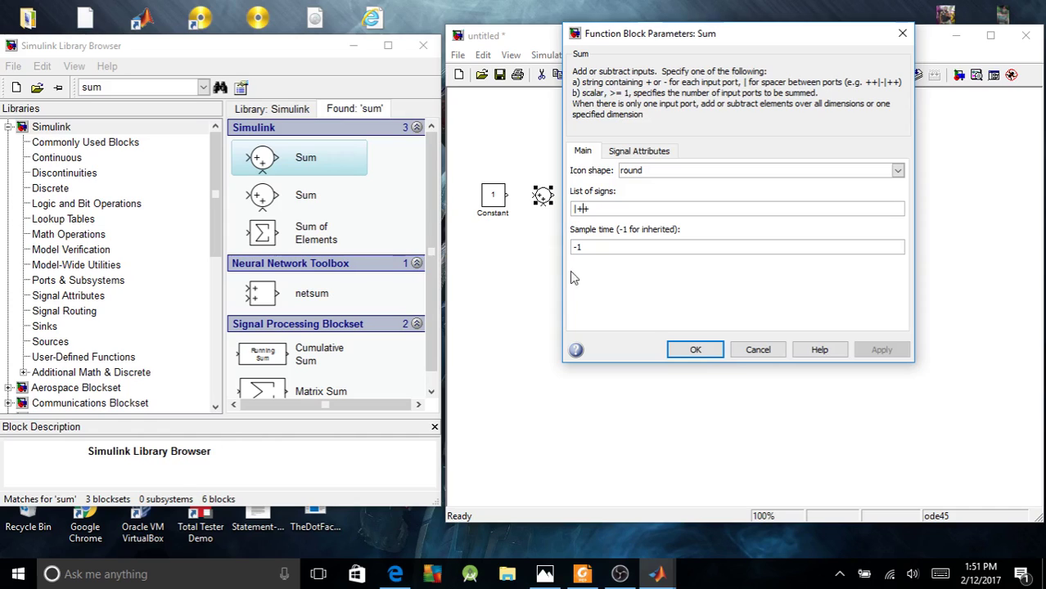
key(BackSpace)
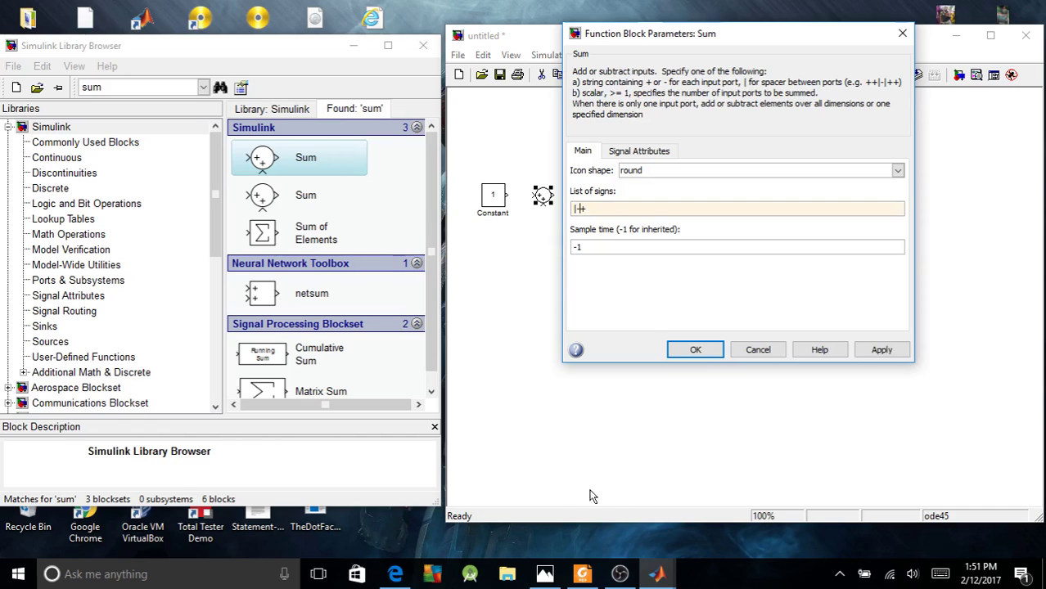
click(695, 350)
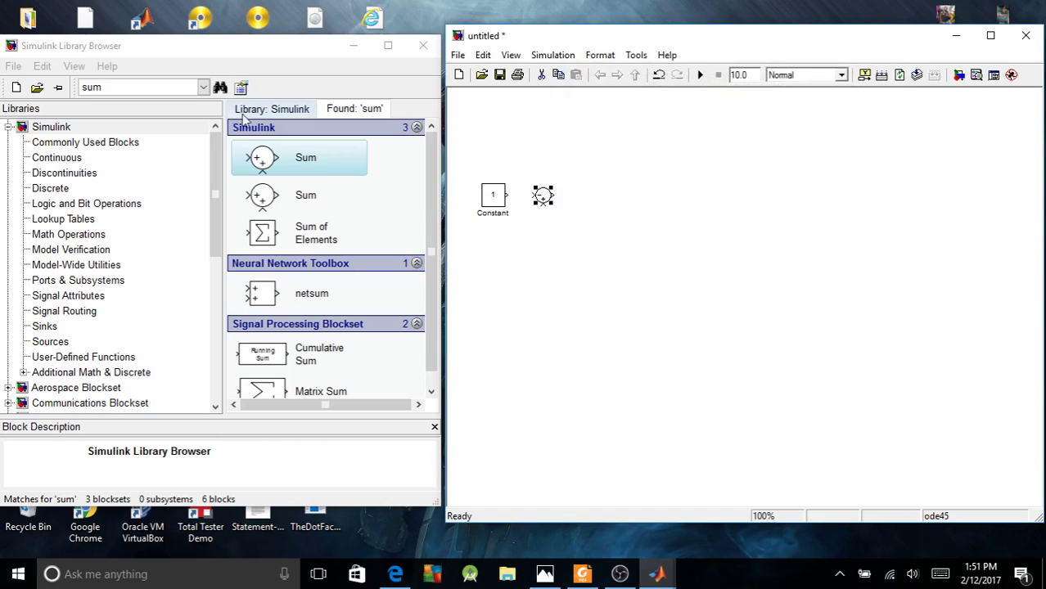
- Search the block library for "scope" and place a Scope block below and to the right of the Sum block
click(134, 88)
double_click(92, 90)
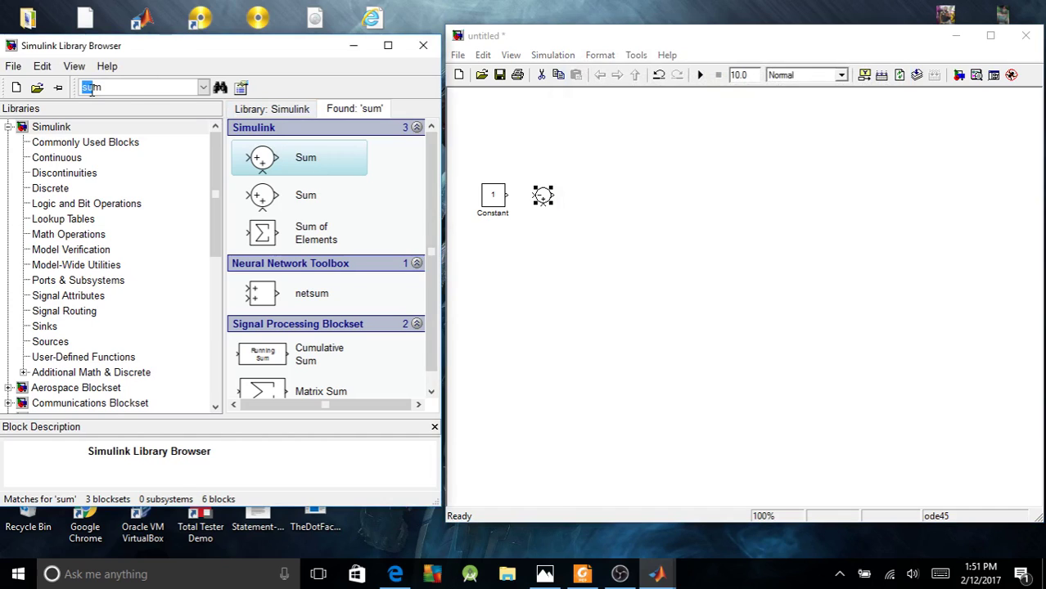
text(m)
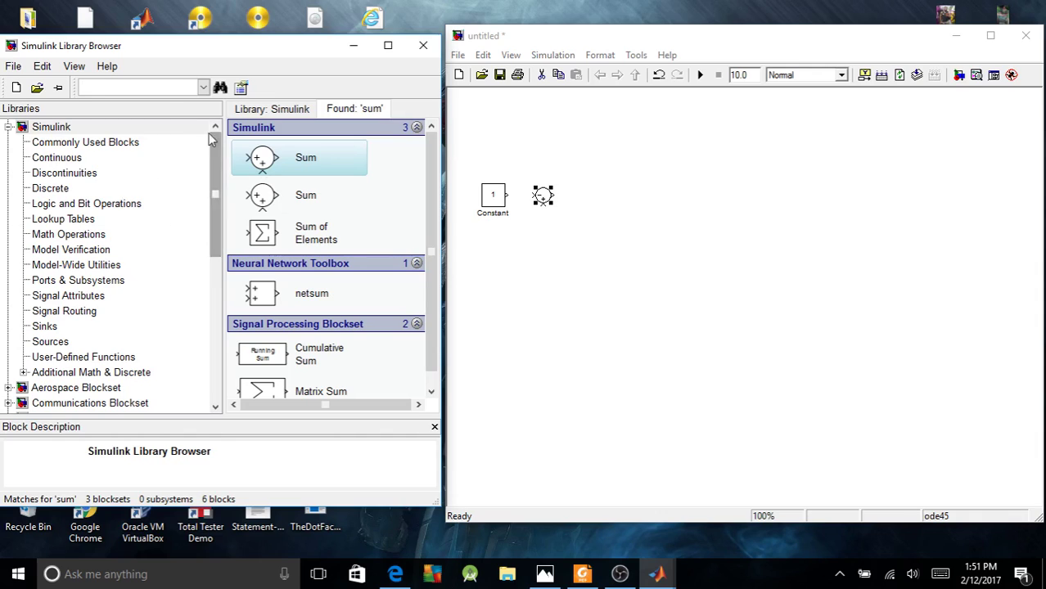
text(scope)
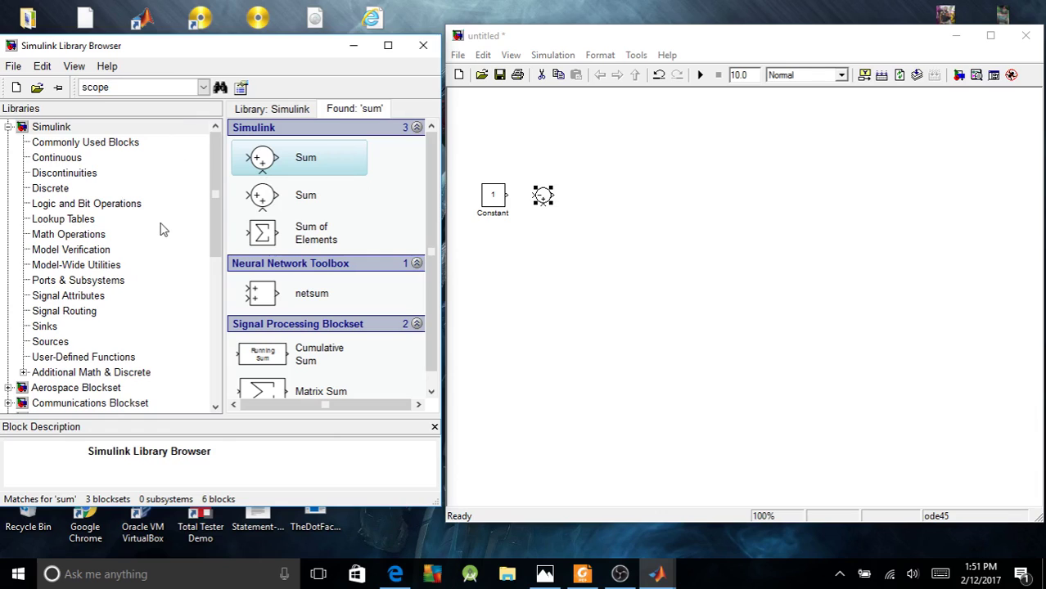
click(221, 88)
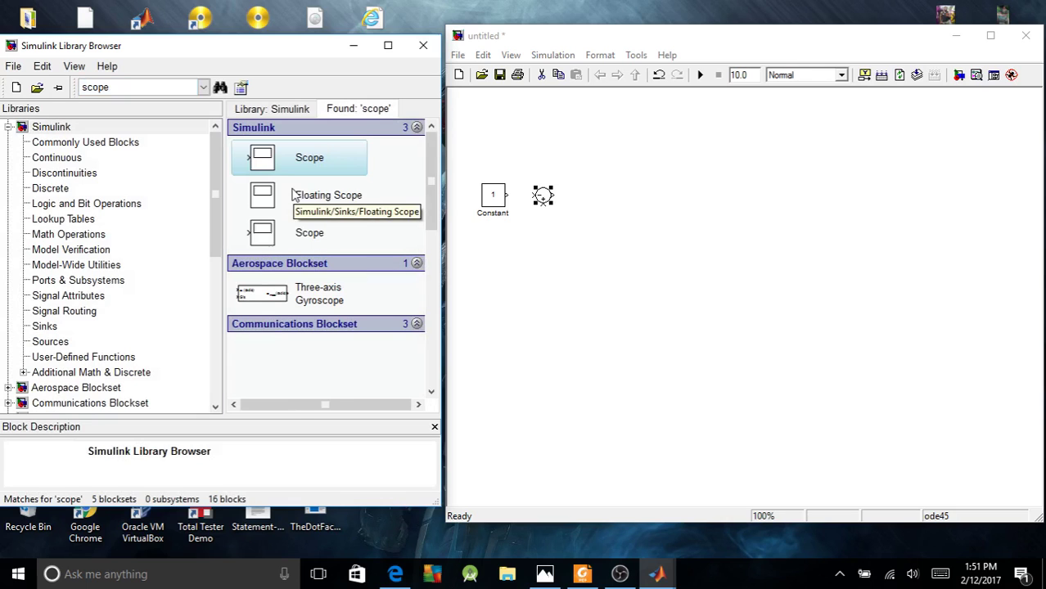
click(516, 297)
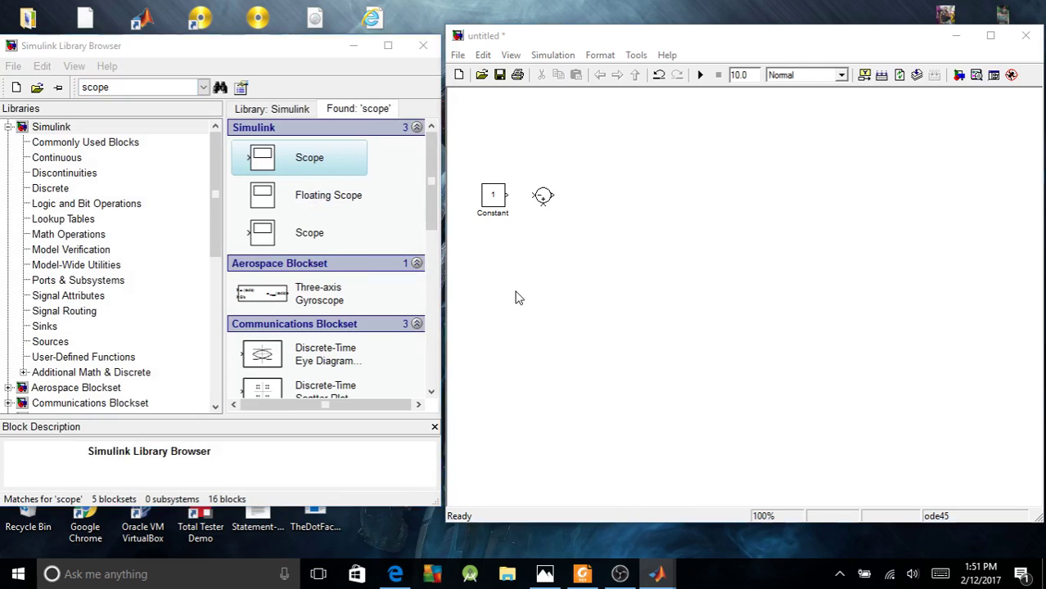
drag(516, 298, 609, 290)
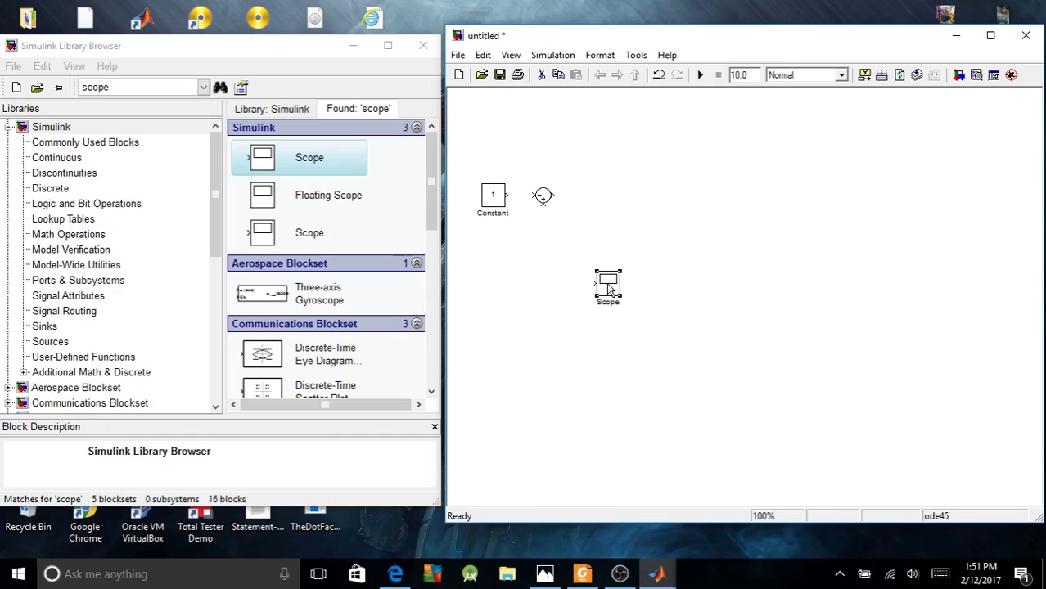
- Search for "PID Controller" and place the Simulink Extras PID Controller block right of the Sum block, above the Scope
click(108, 86)
double_click(98, 87)
click(76, 87)
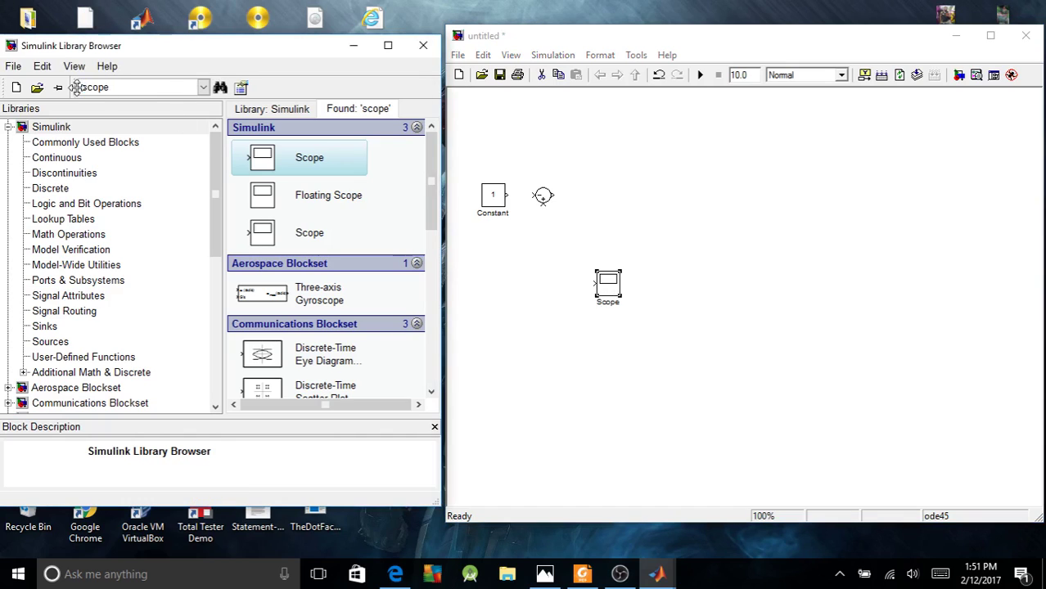
double_click(74, 88)
key(BackSpace)
text(PID Controller)
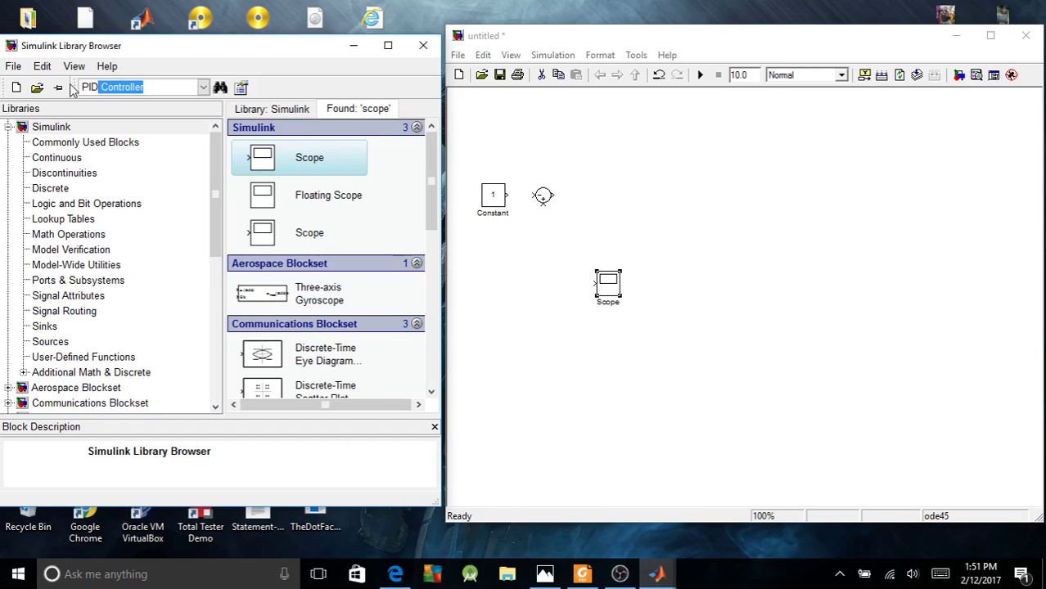
click(220, 87)
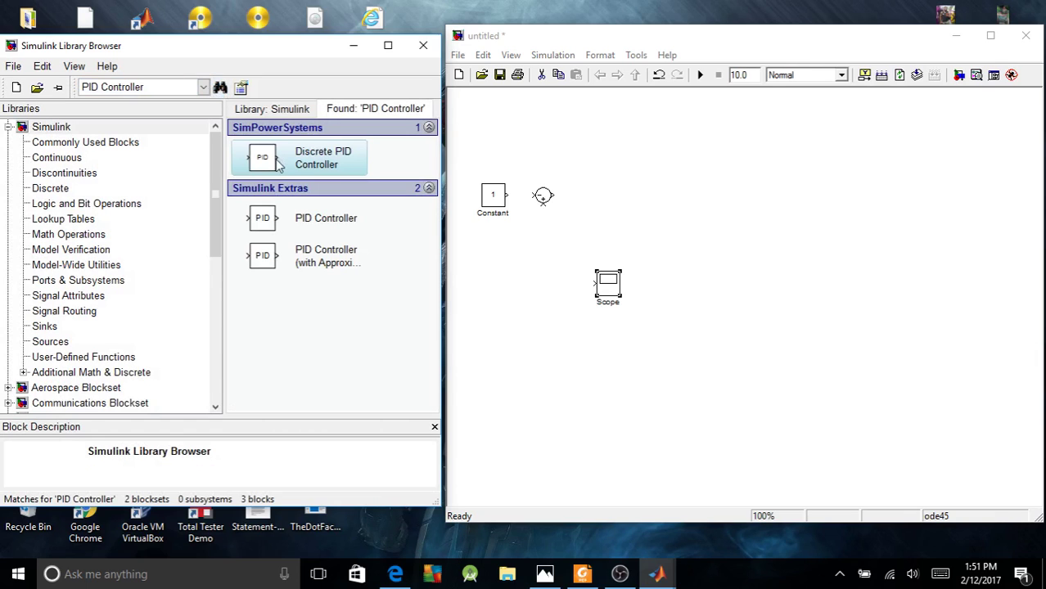
drag(262, 218, 611, 194)
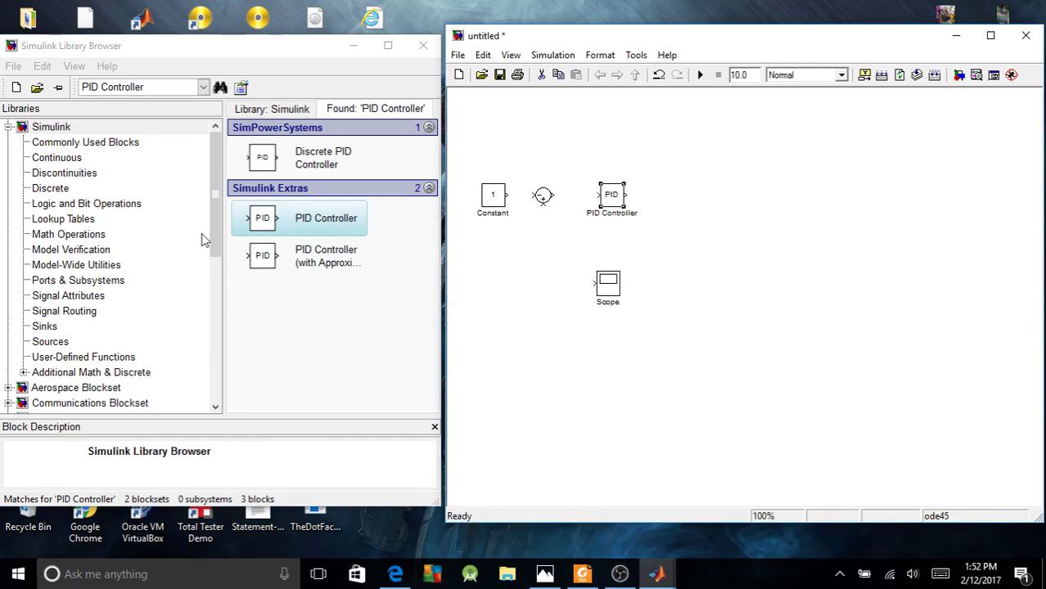
- Search the block library for "Simulink PS Converter"
click(154, 87)
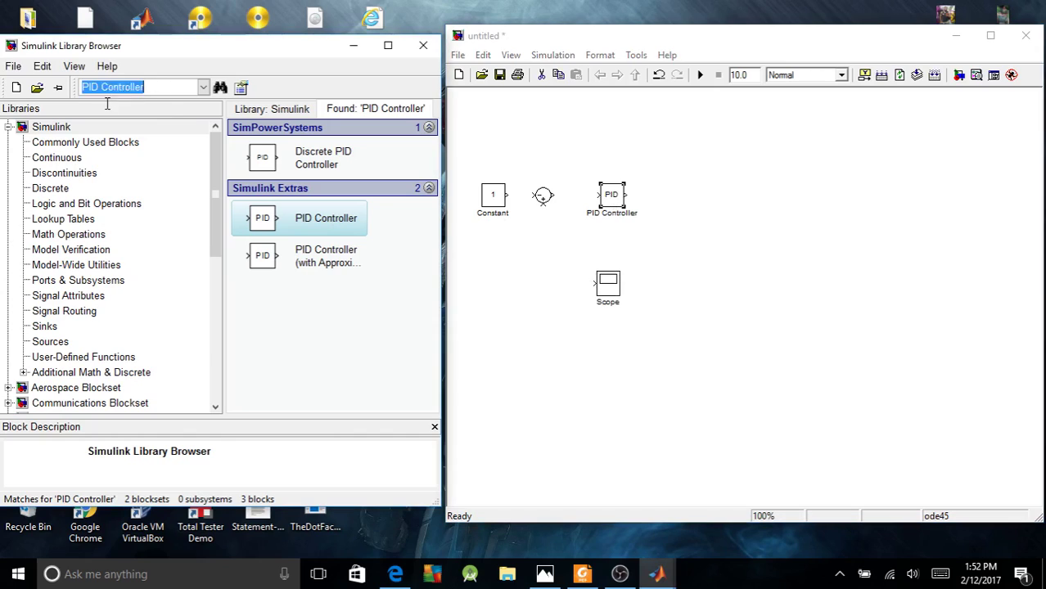
drag(138, 93, 145, 92)
text(S)
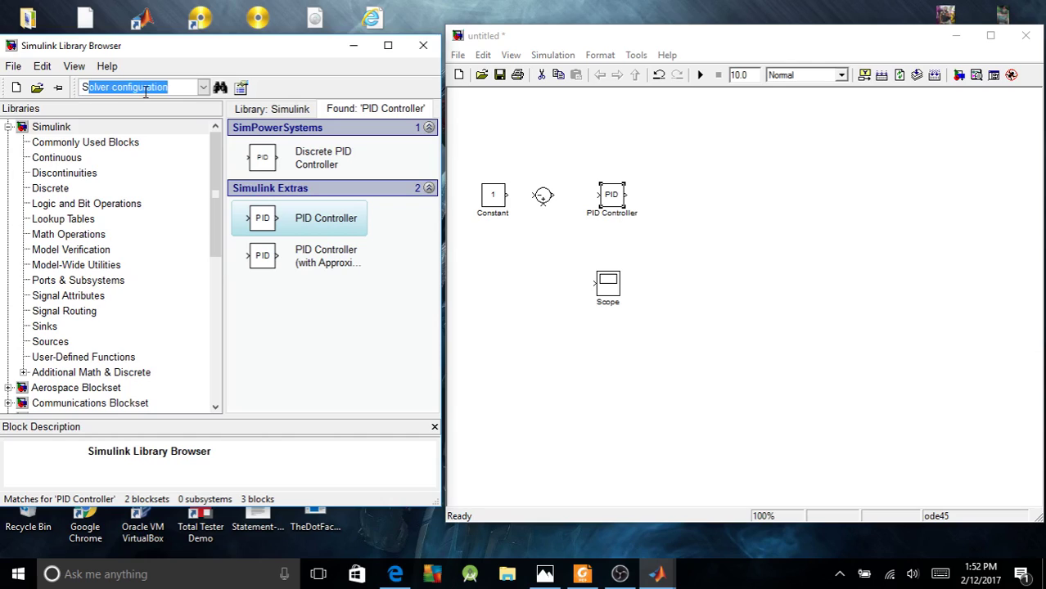
text(imu)
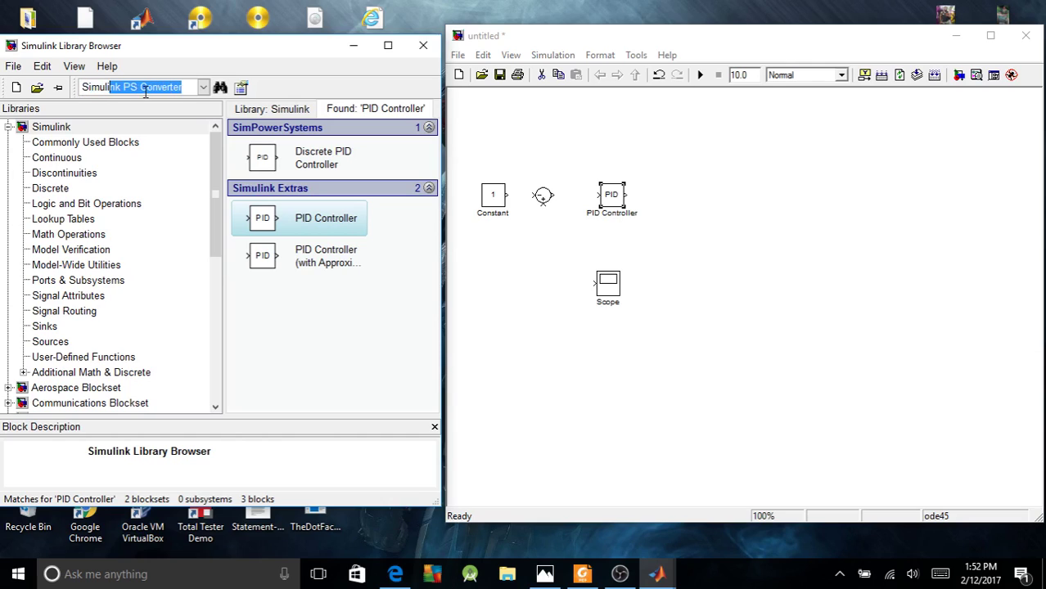
text(lin)
click(220, 87)
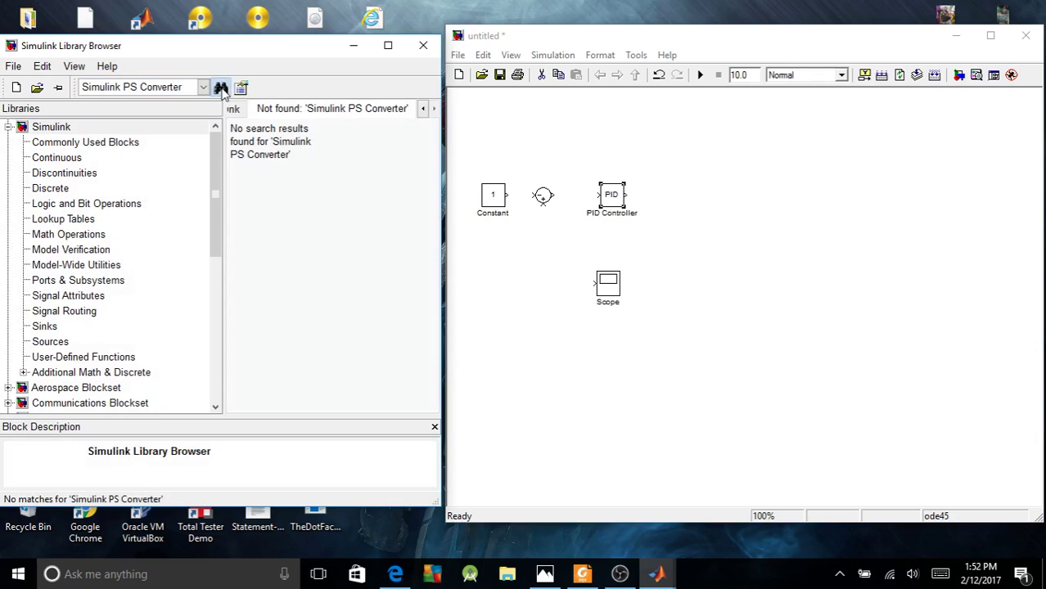
- Shorten the search term to "S-PS Converter" and search the block library for it
click(124, 86)
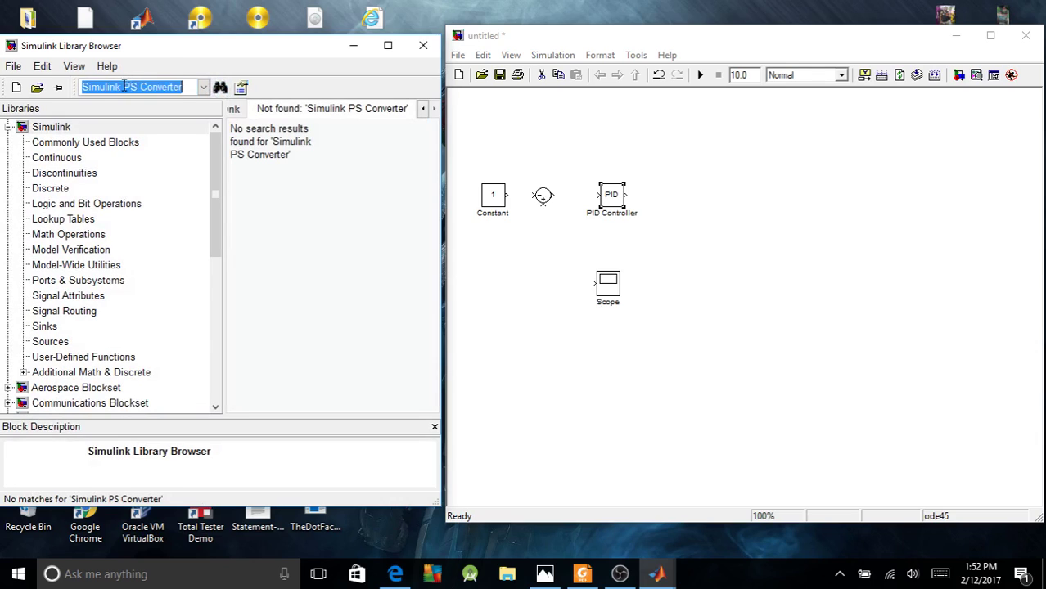
drag(83, 87, 121, 88)
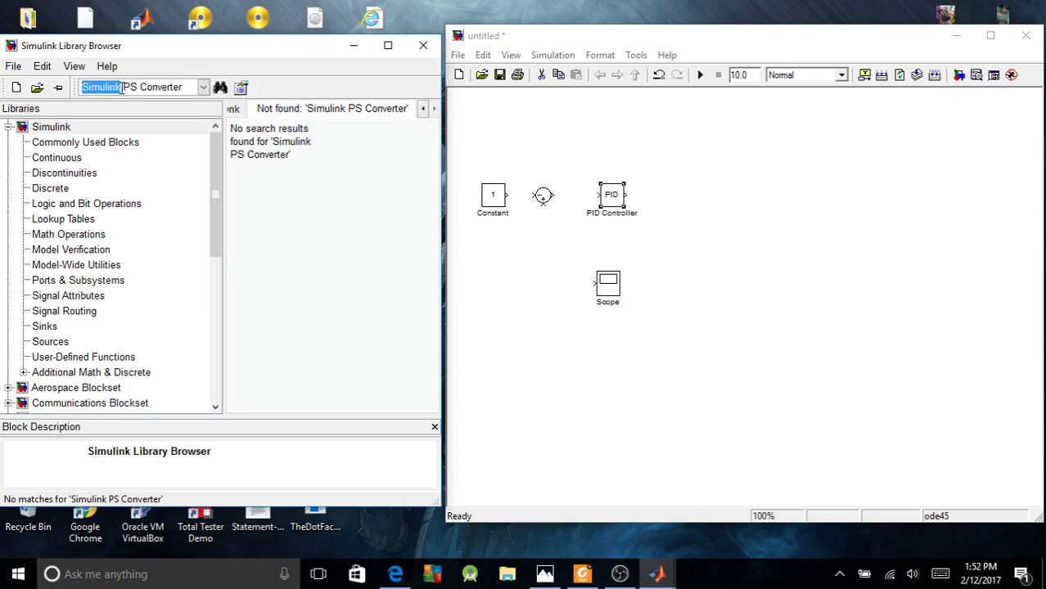
click(121, 88)
key(BackSpace)
key(BackSpace)
key(BackSpace)
key(BackSpace)
key(BackSpace)
key(BackSpace)
key(BackSpace)
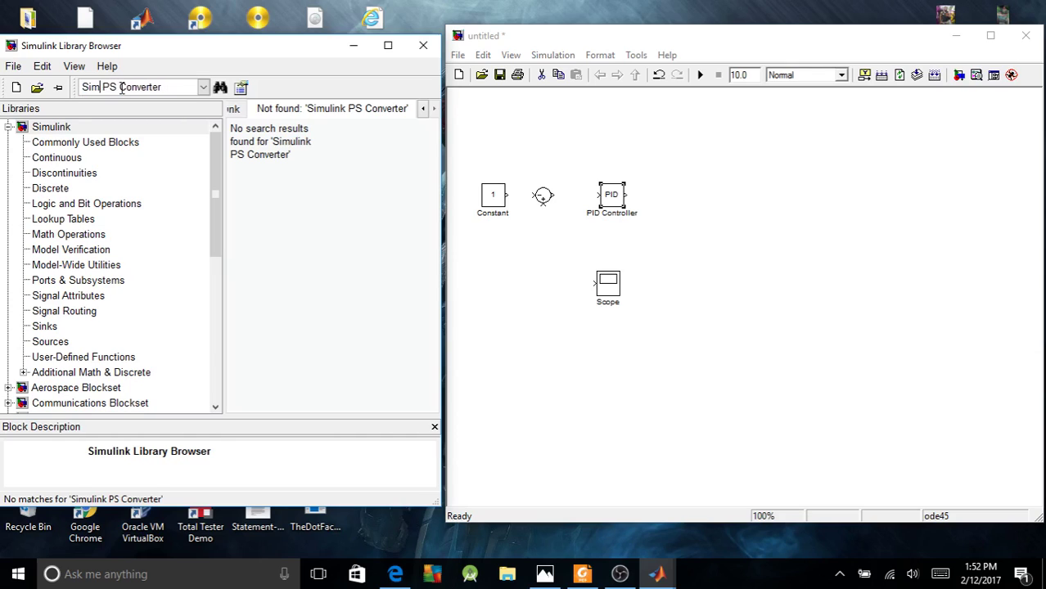
text(-)
key(Delete)
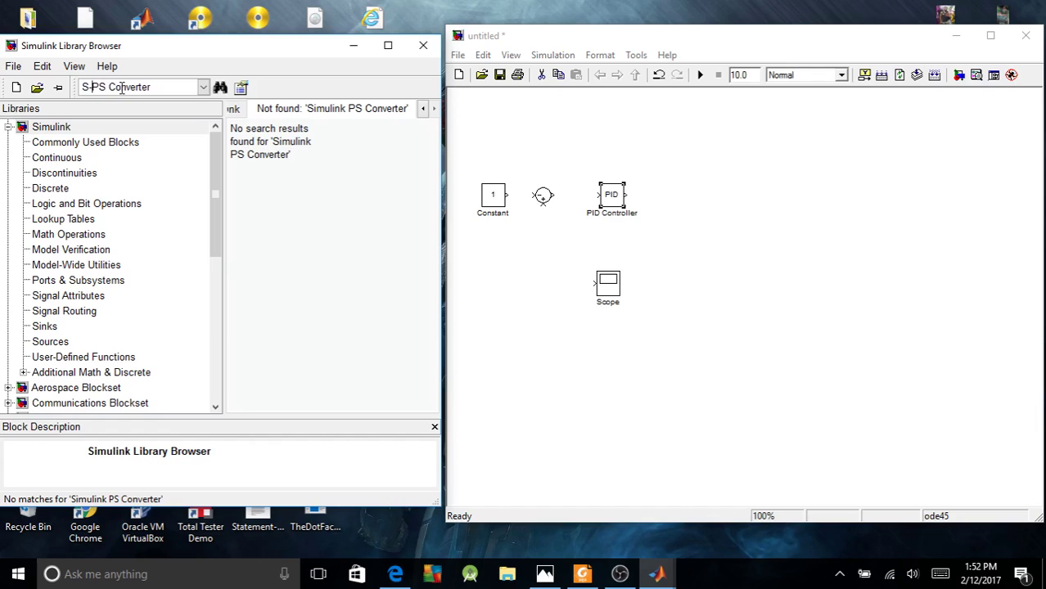
click(221, 88)
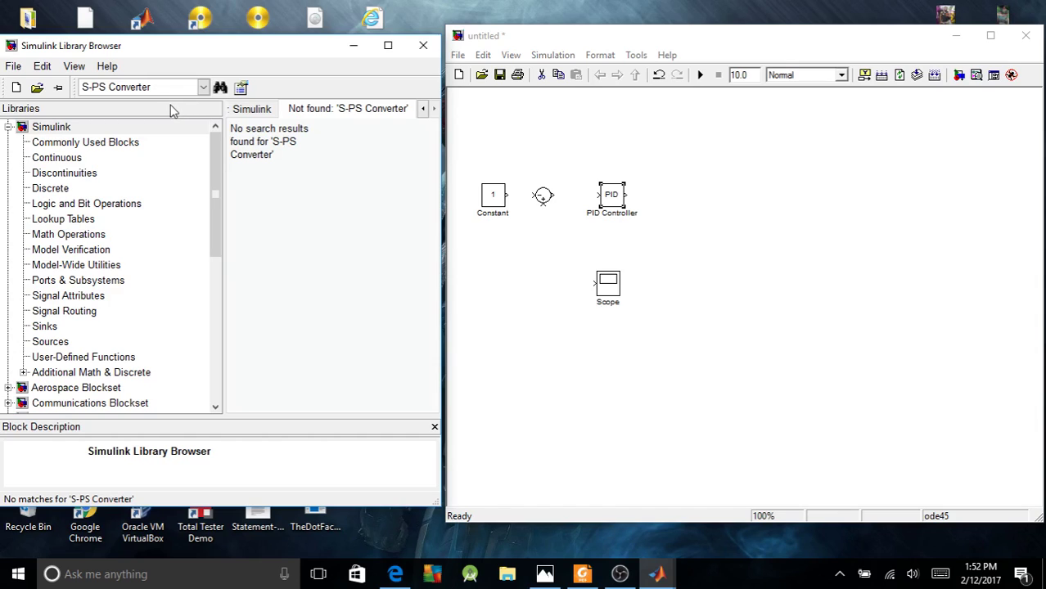
- Search the block library for "PS Converter" and place the Simulink-PS Converter block just right of the PID Controller
click(95, 90)
click(80, 92)
key(Delete)
key(Delete)
click(219, 88)
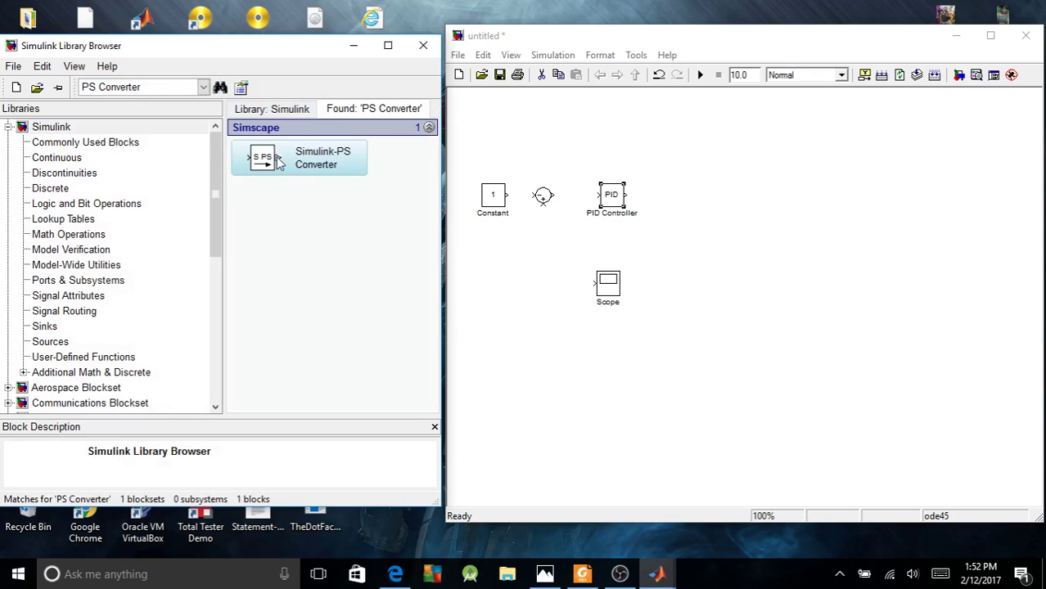
drag(276, 160, 672, 201)
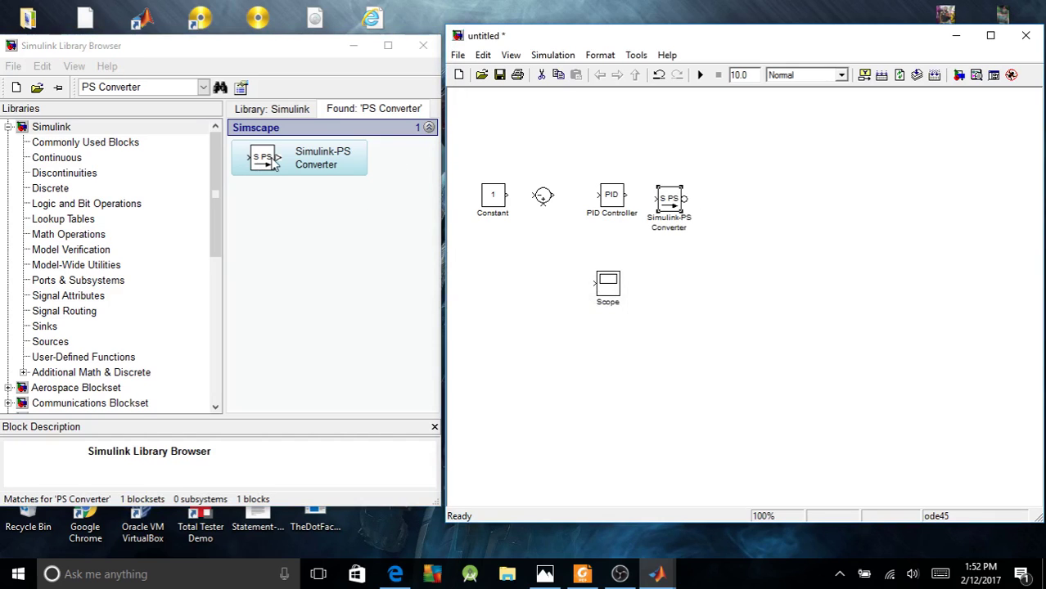
- View the Simulink-PS Converter's parameters, close them unchanged, and shift the block into line with the PID Controller
double_click(671, 198)
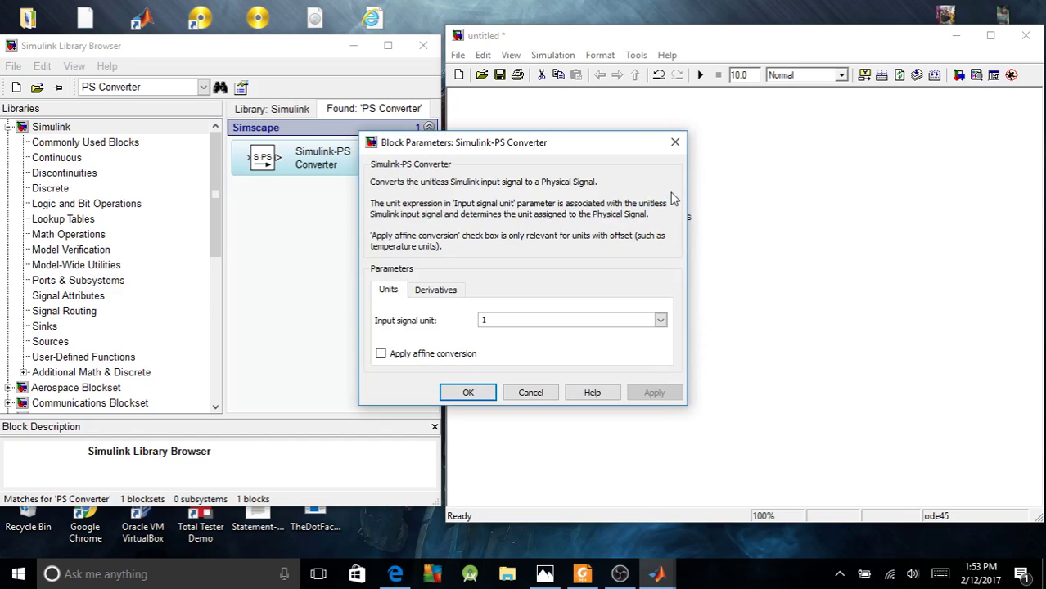
click(675, 145)
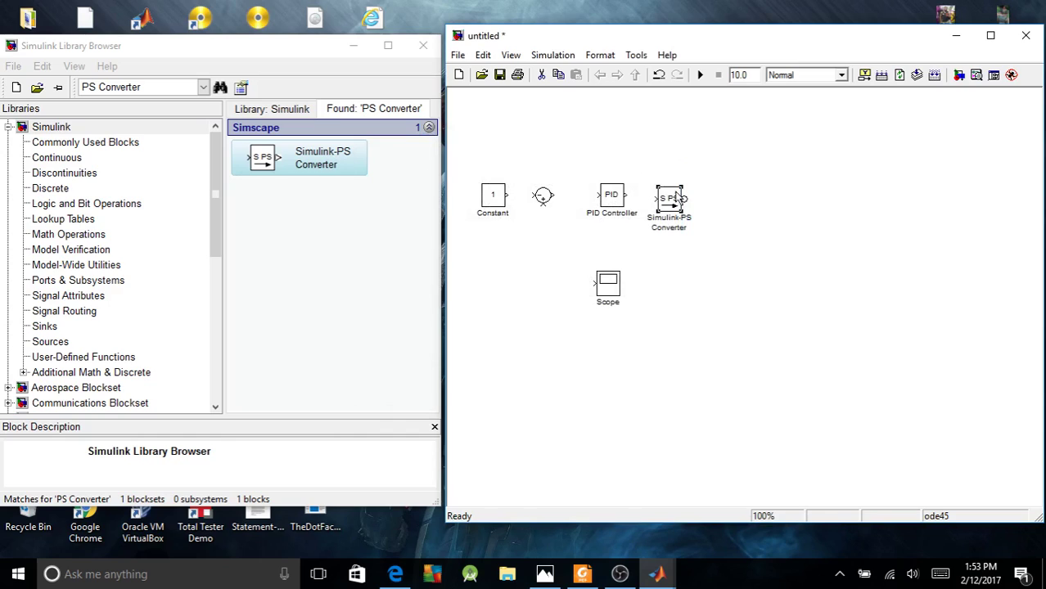
drag(676, 198, 683, 194)
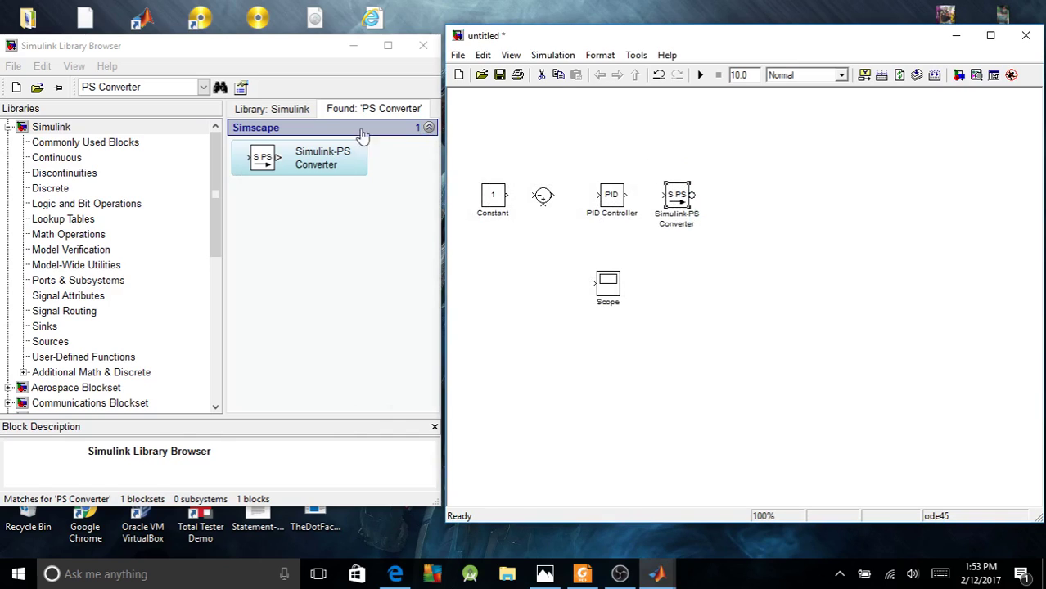
- Search the block library for "ps-simulink converter" and place the PS-Simulink Converter block below and to the right of the Scope
drag(82, 87, 188, 99)
key(BackSpace)
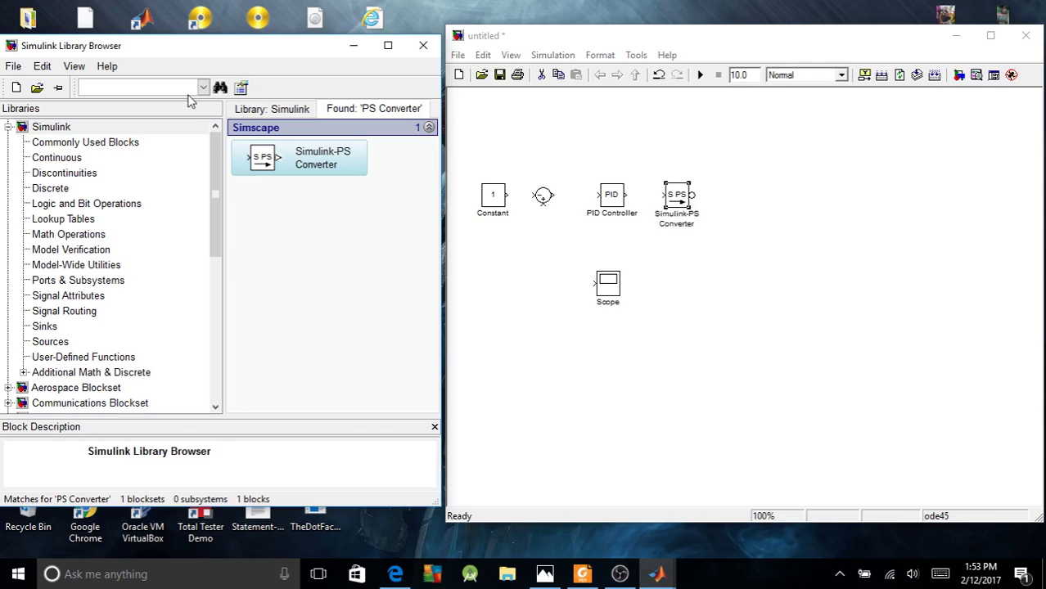
text(ps-simulink converter)
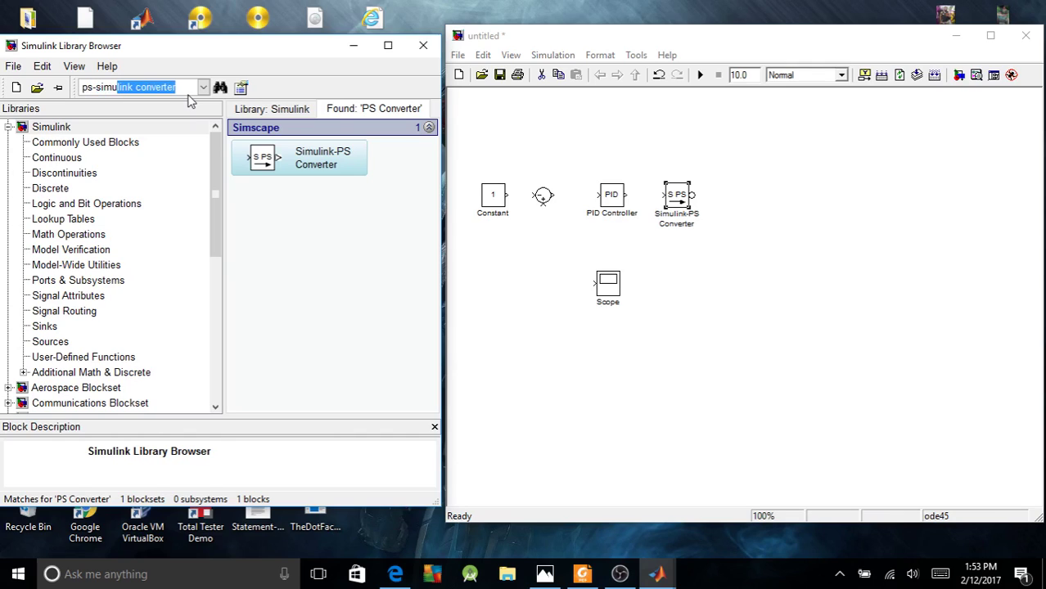
key(Return)
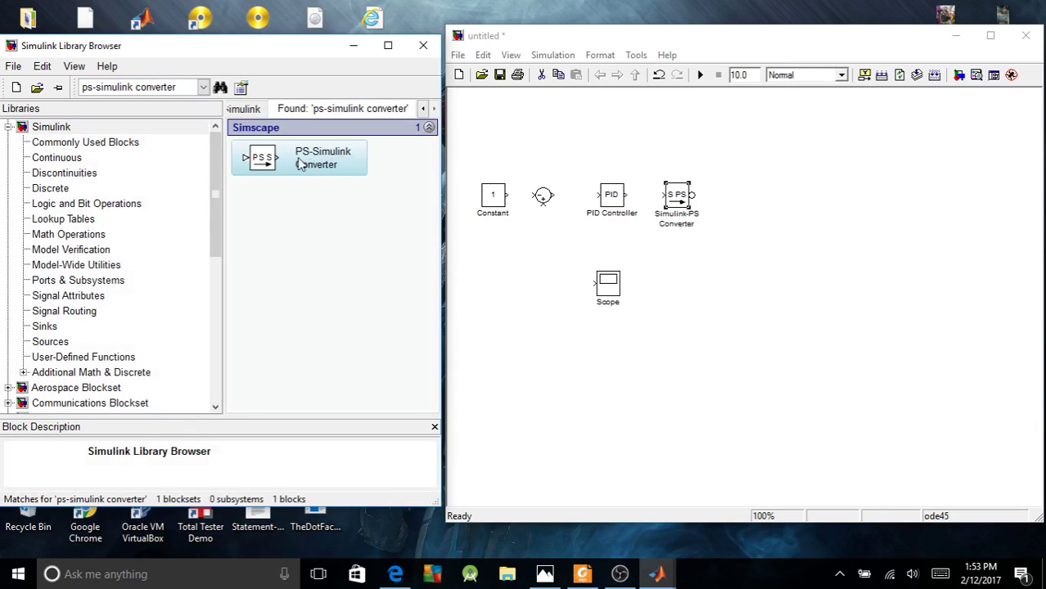
drag(298, 160, 692, 352)
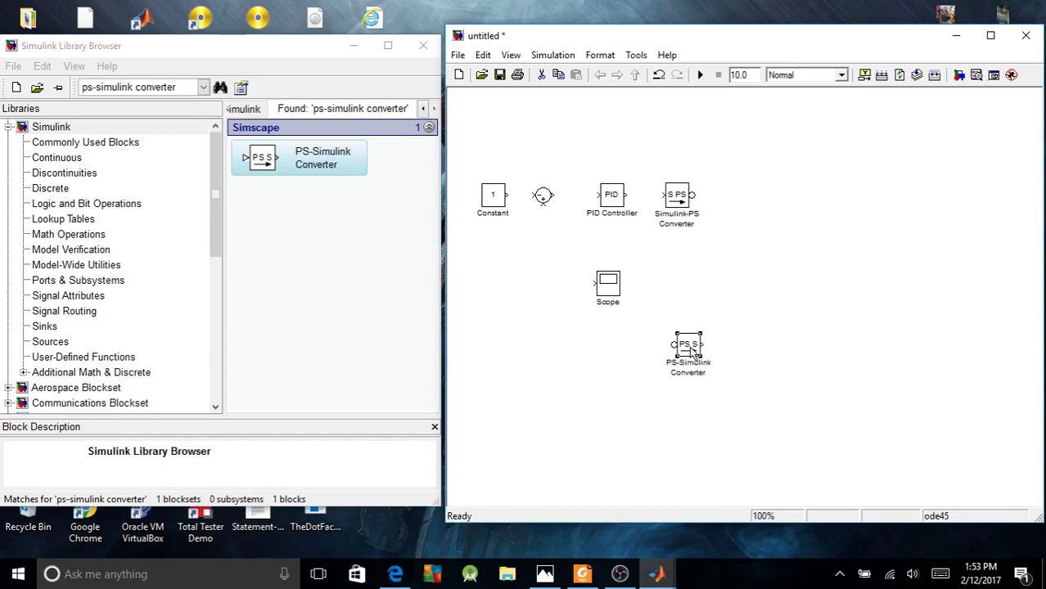
- Flip the PS-Simulink Converter block so that its output faces left
right_click(691, 351)
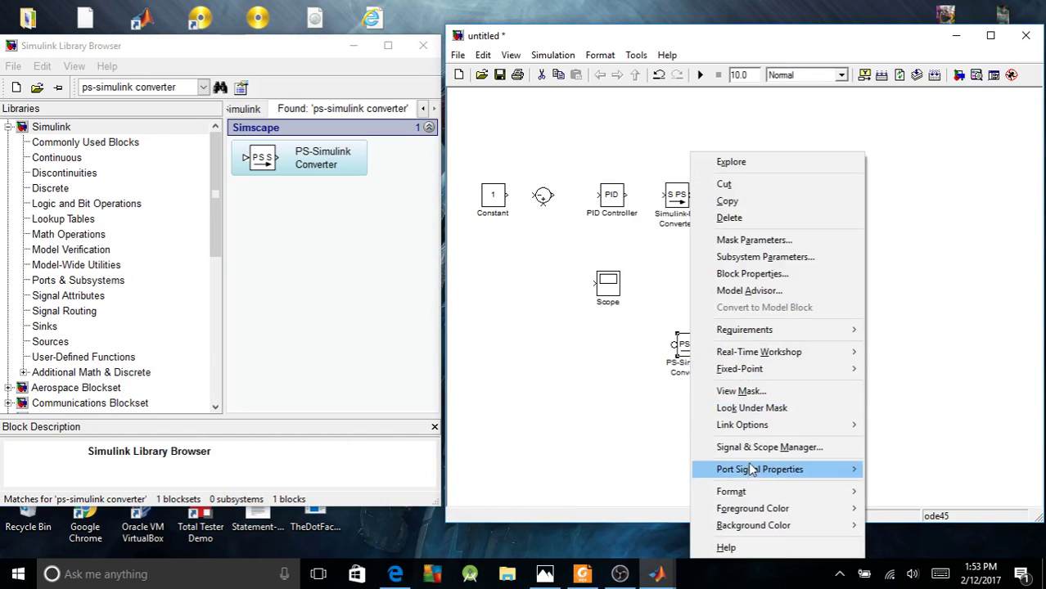
mouse_move(745, 492)
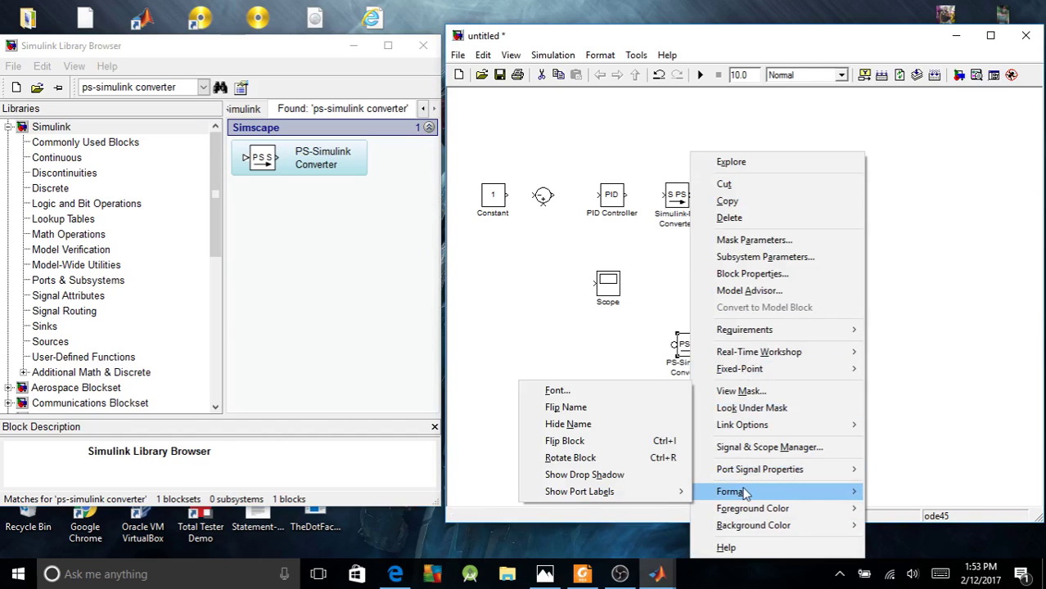
click(613, 440)
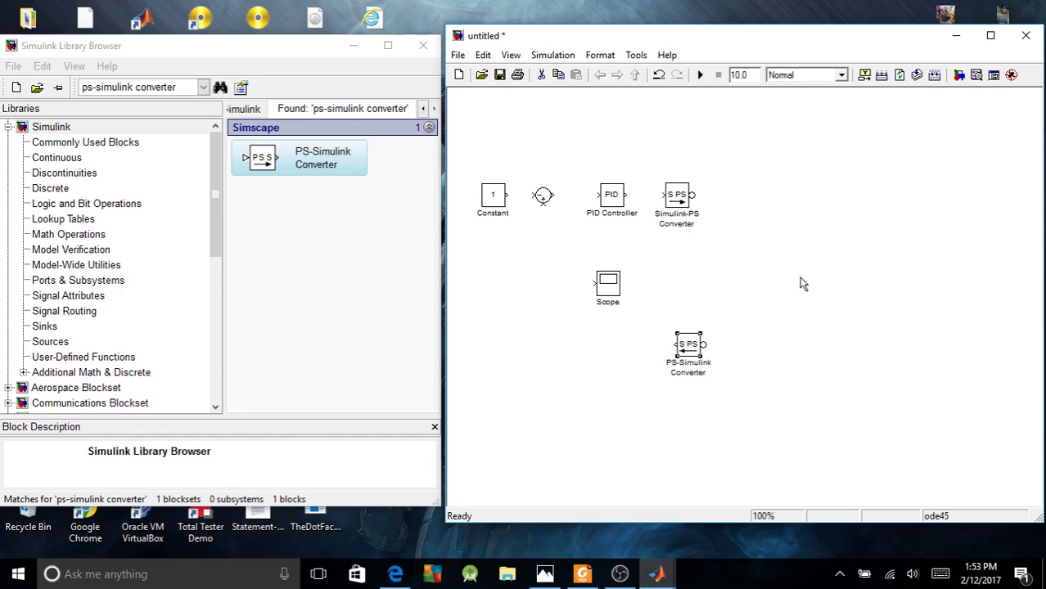
- Search the block library for "ideal Temperature Source" and place the block to the right of the Simulink-PS Converter
triple_click(179, 87)
key(BackSpace)
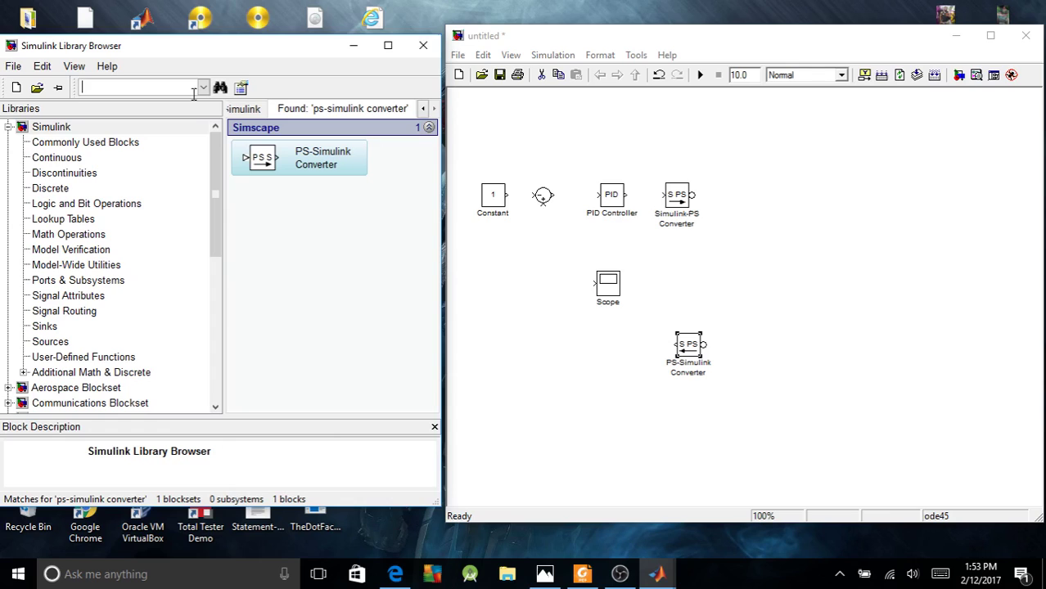
text(I)
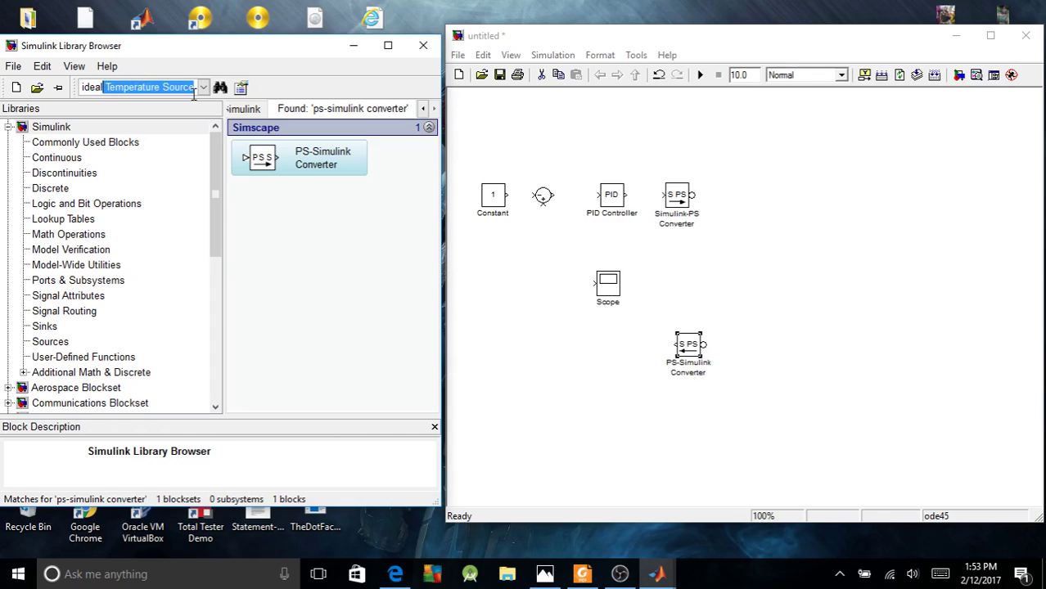
text(deal)
click(220, 86)
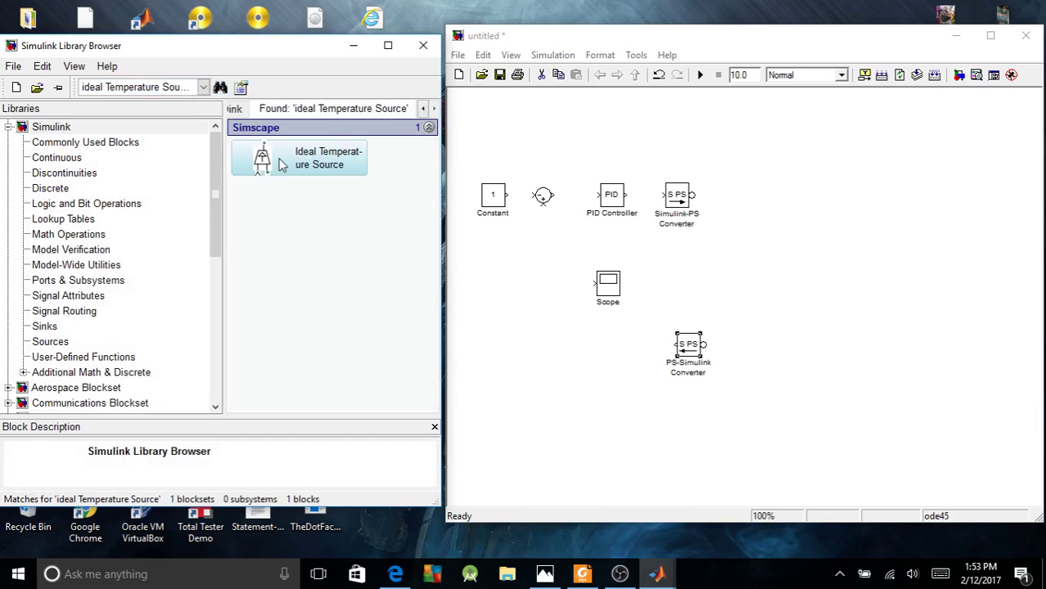
drag(281, 164, 770, 193)
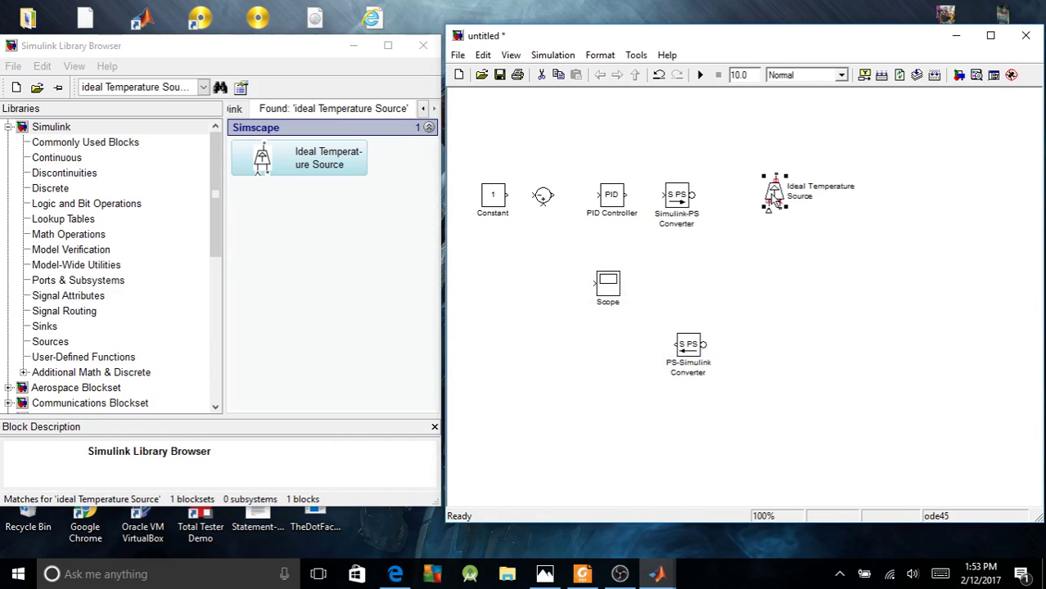
- Rotate the Ideal Temperature Source block once and shift it slightly right and down so its upper input lines up with the Simulink-PS Converter
right_click(773, 198)
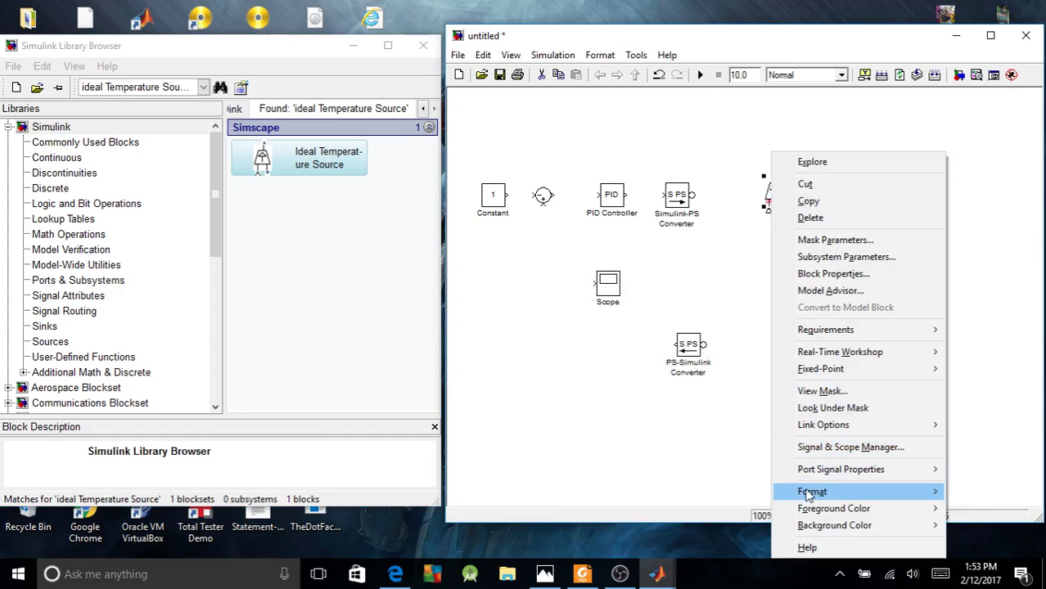
mouse_move(802, 494)
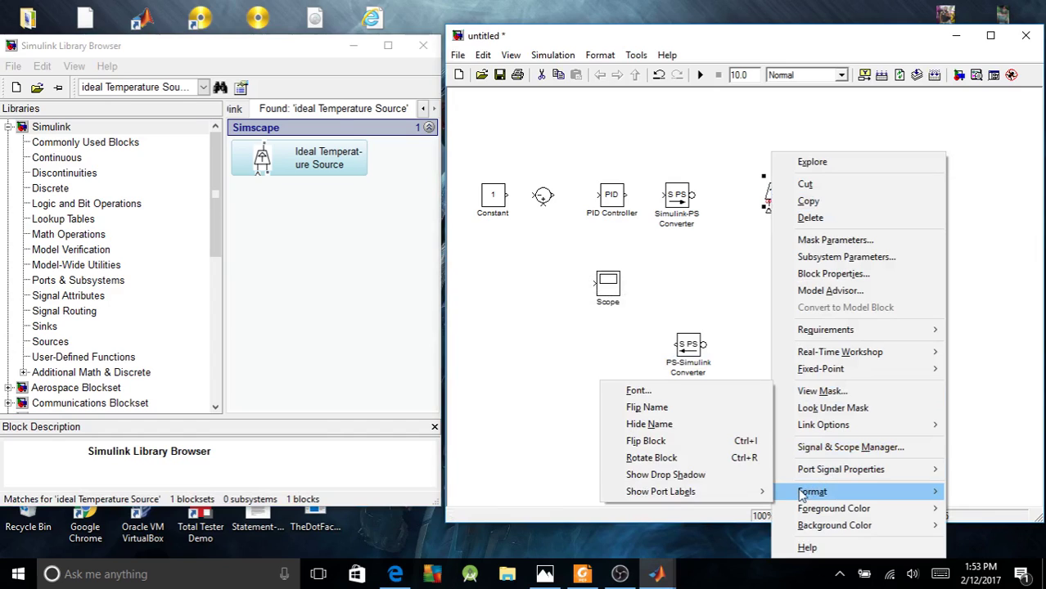
click(727, 459)
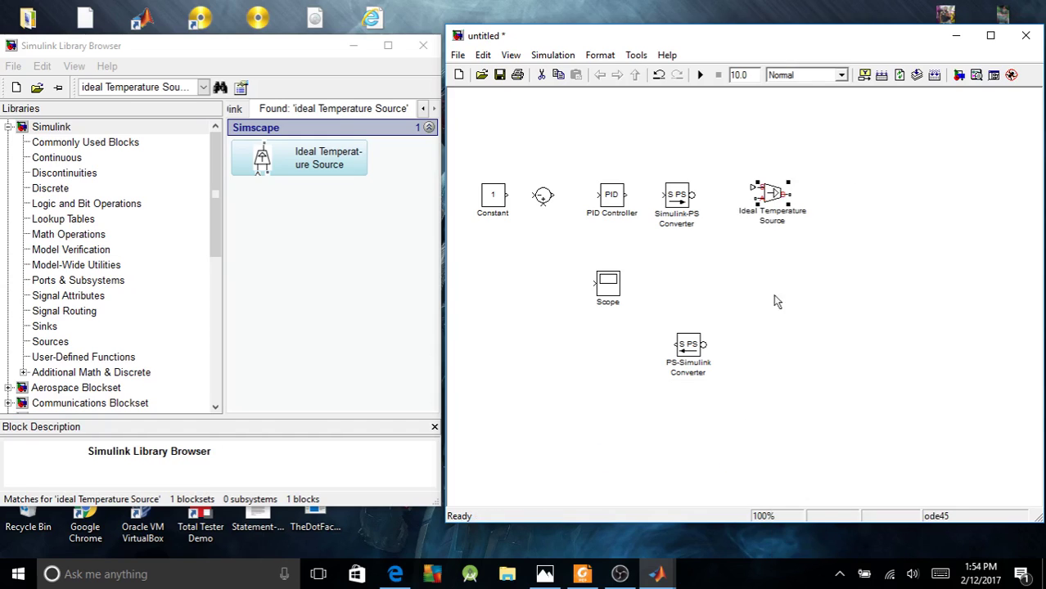
drag(773, 196, 782, 200)
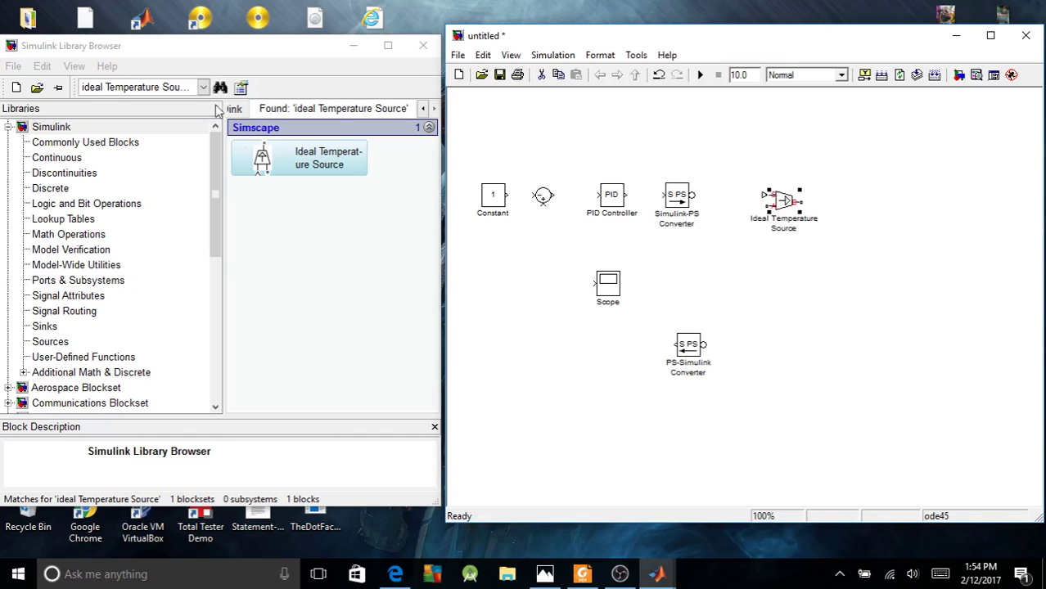
- Search the block library for "ideal Temperature Sensor" and place the block to the right of and slightly below the Ideal Temperature Source
click(189, 85)
drag(82, 89, 211, 96)
click(189, 86)
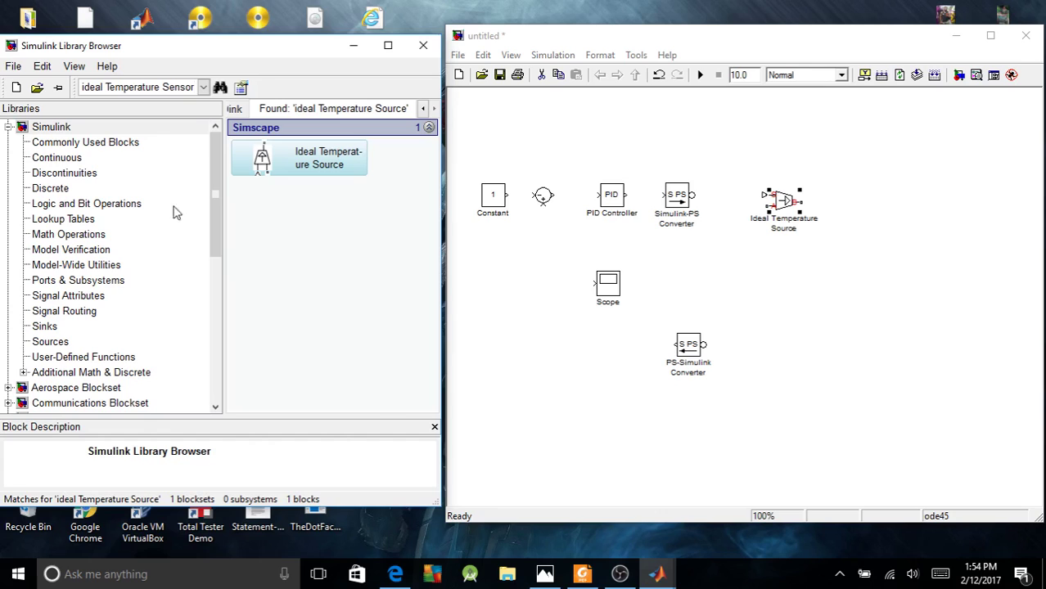
click(220, 86)
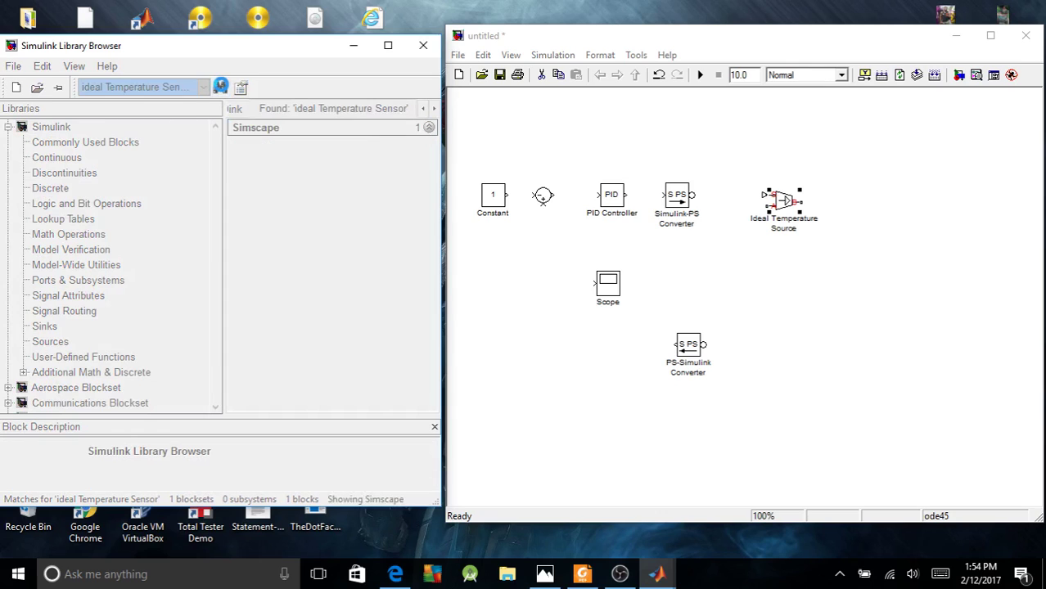
drag(272, 160, 917, 234)
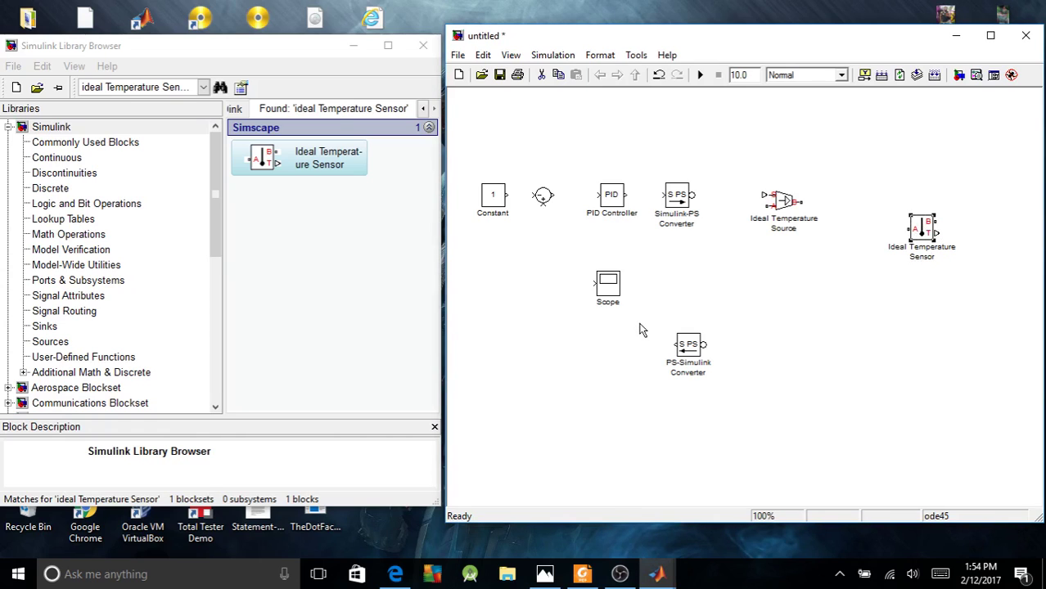
- Search the block library for "solver configuration" and place the block below and between the Ideal Temperature Source and Ideal Temperature Sensor
click(183, 82)
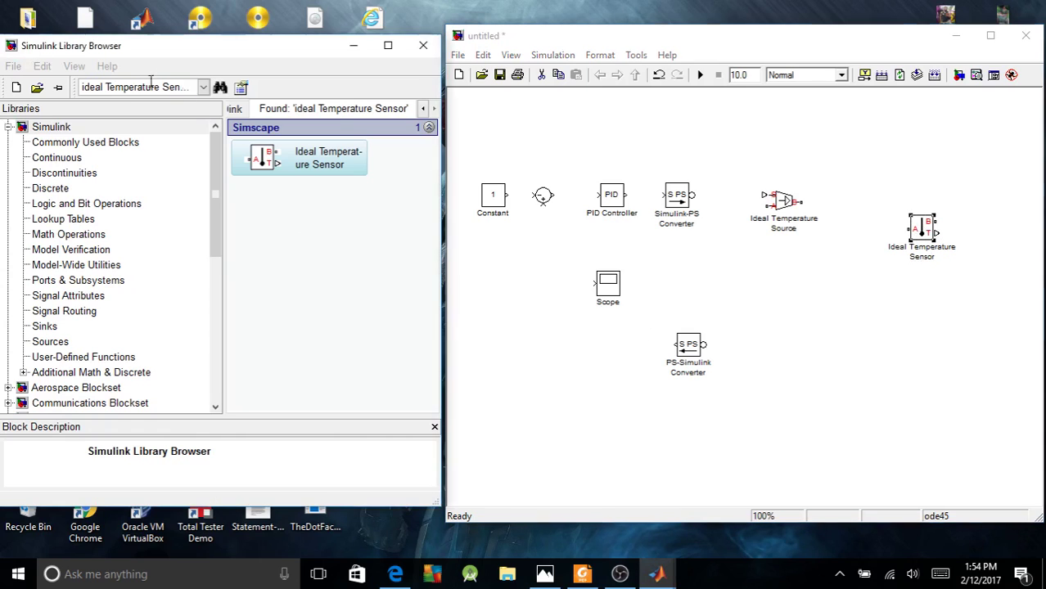
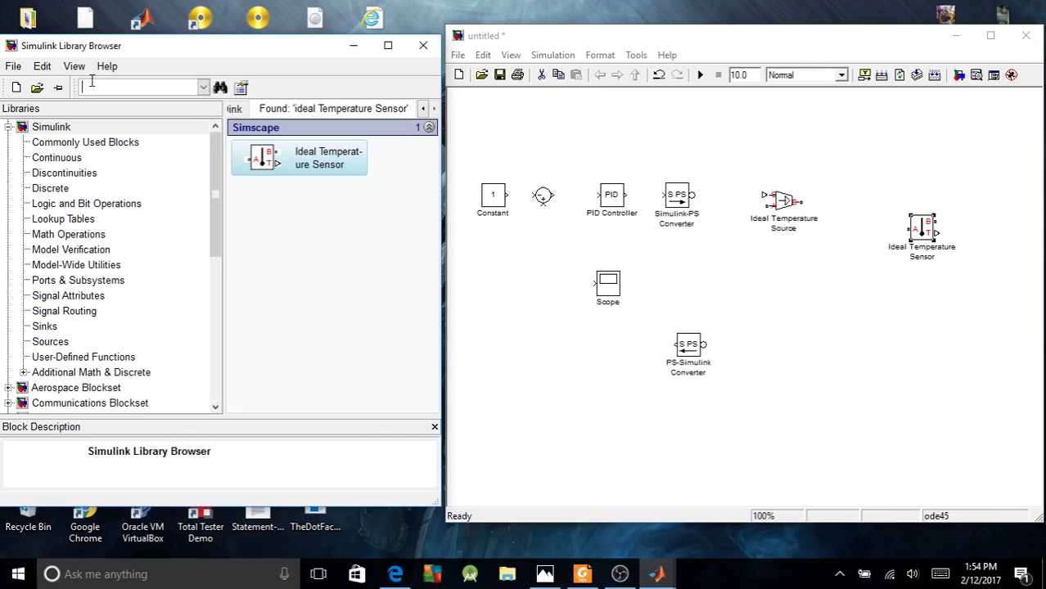
text(solver configuration)
click(220, 87)
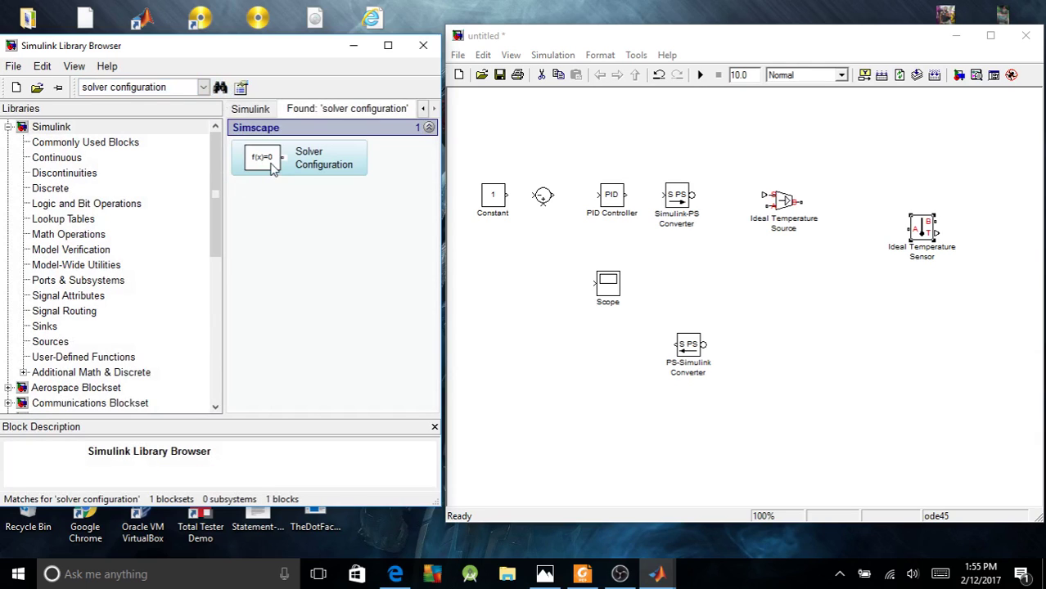
drag(818, 330, 849, 304)
- Wire the Constant through the Sum, PID Controller and Simulink-PS Converter in series to the upper input of the Ideal Temperature Source
drag(508, 194, 763, 196)
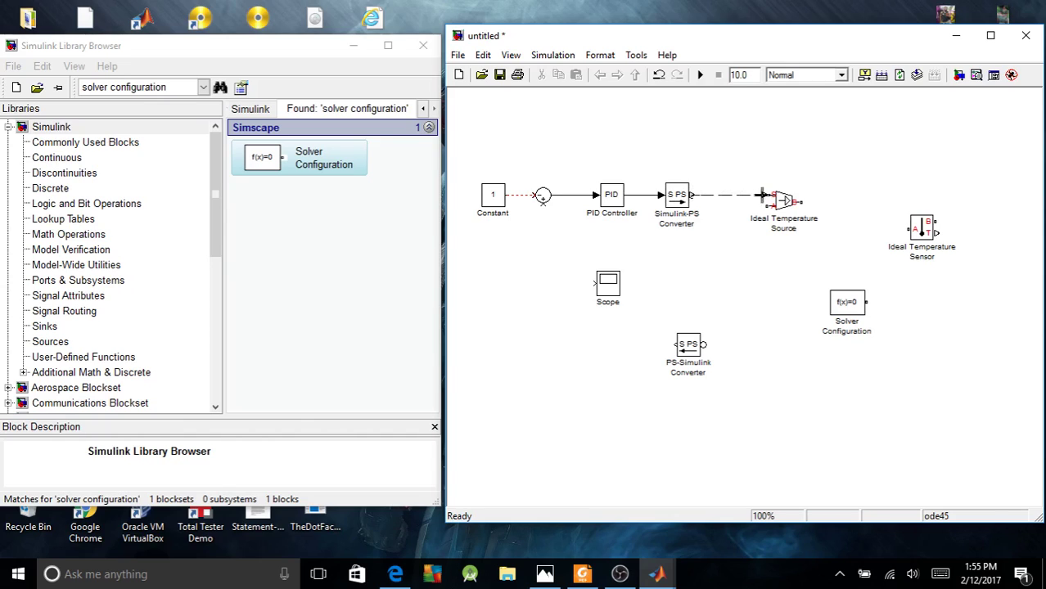
- Search the block library for "thermal Reference", place the block below and left of the Ideal Temperature Source, and connect it to the source's A port
click(181, 90)
text(thermal Reference)
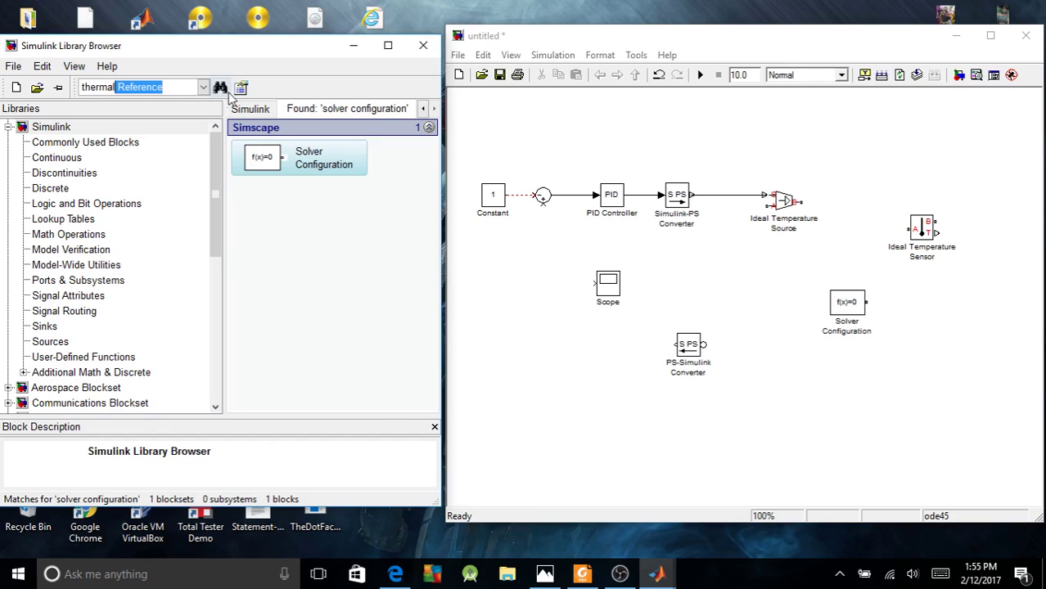
click(220, 87)
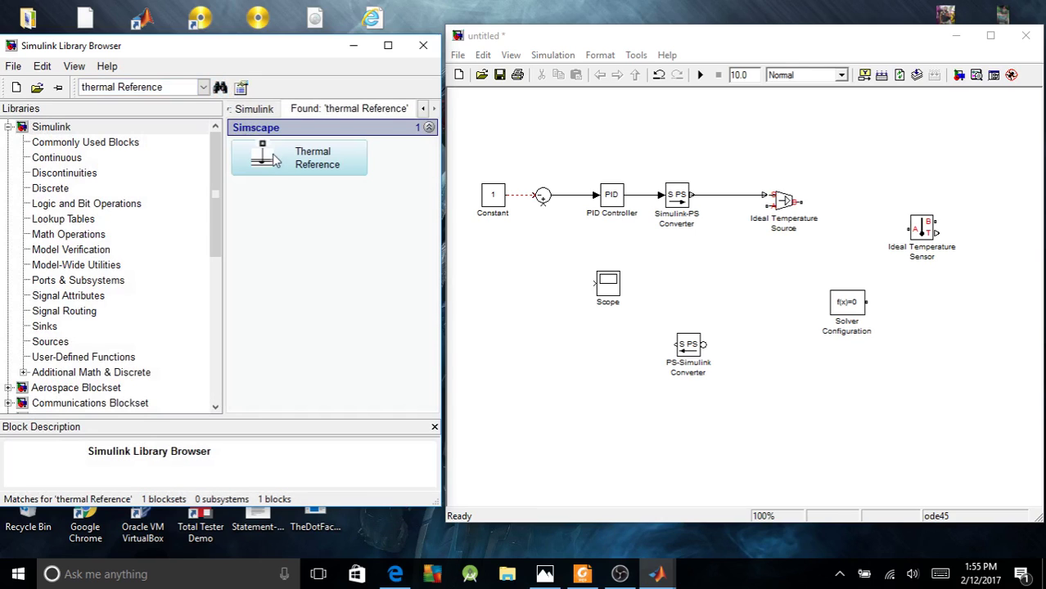
drag(276, 164, 738, 256)
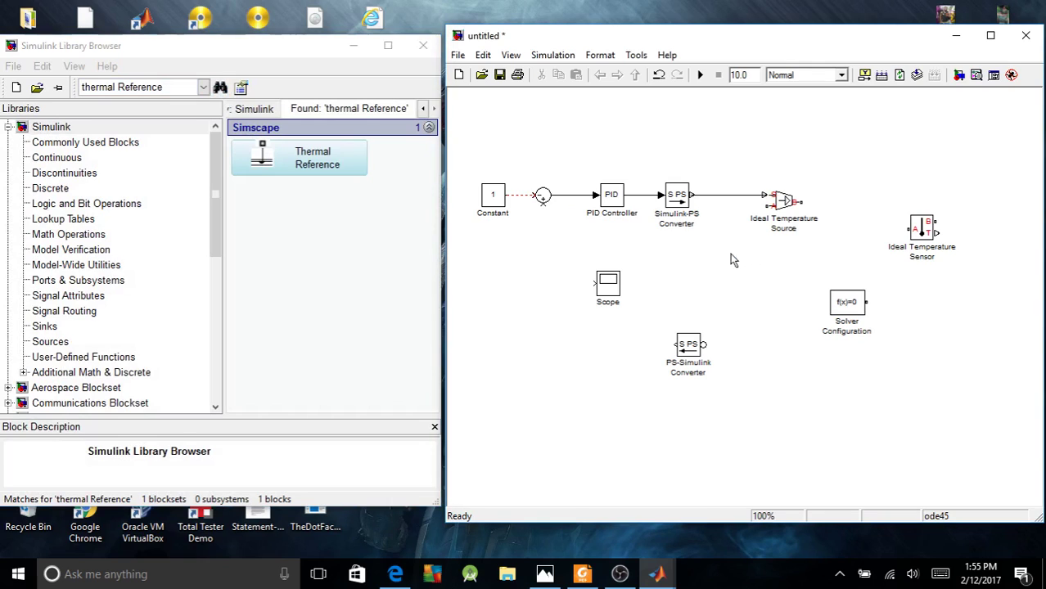
drag(767, 204, 731, 247)
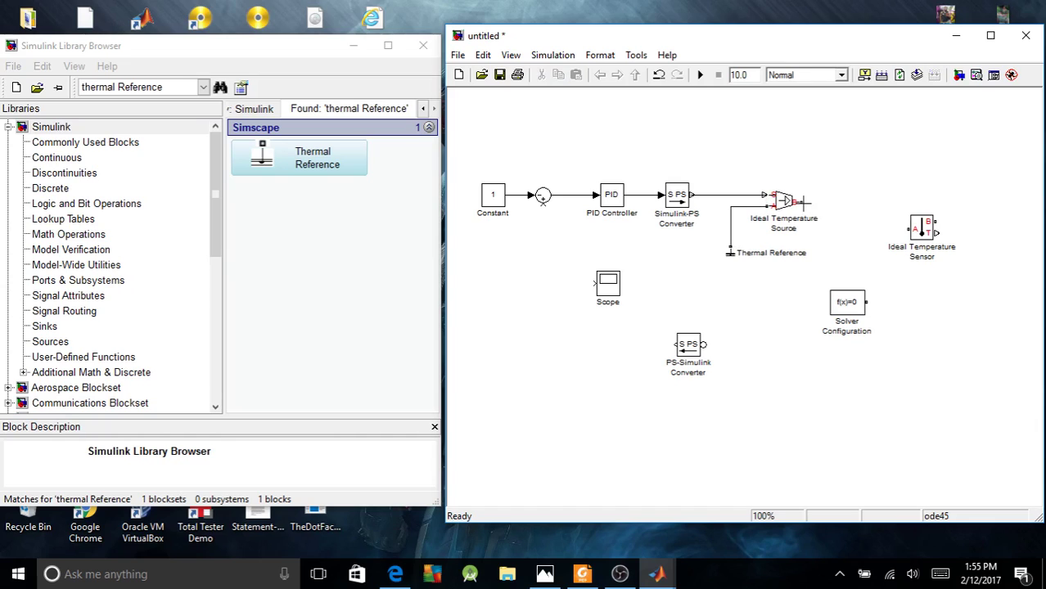
- Wire the Ideal Temperature Sensor's B port to the source output, its A port to the Thermal Reference line, and its T port to the PS-Simulink Converter
drag(800, 202, 934, 221)
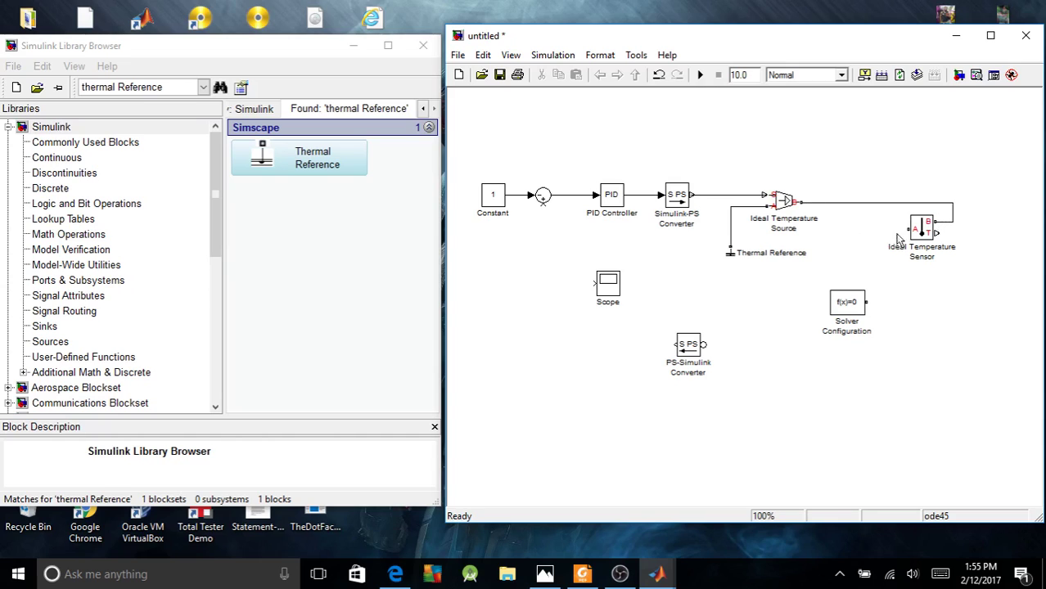
drag(908, 229, 734, 236)
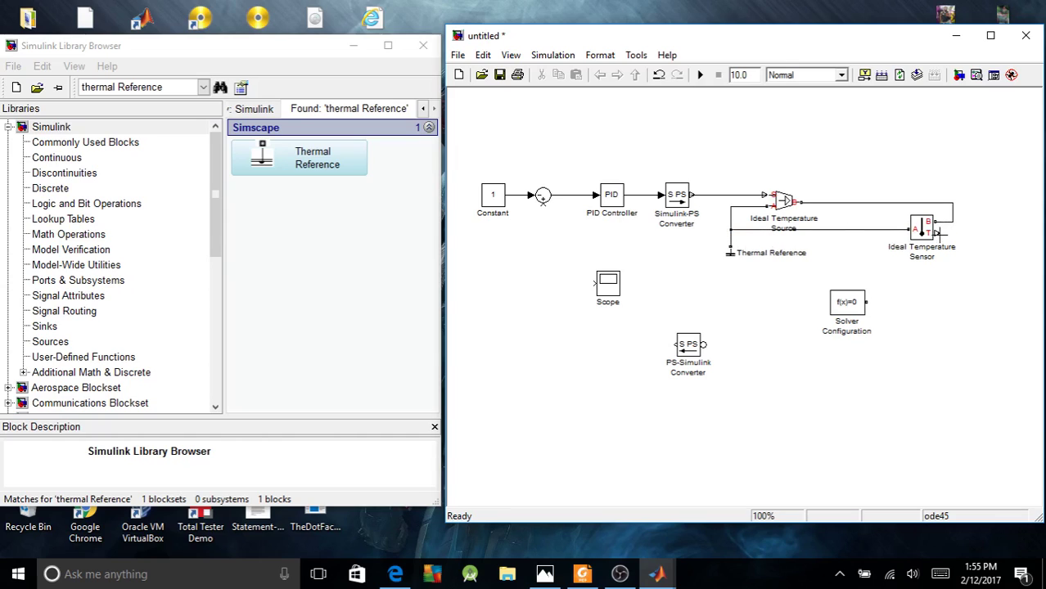
drag(939, 234, 702, 345)
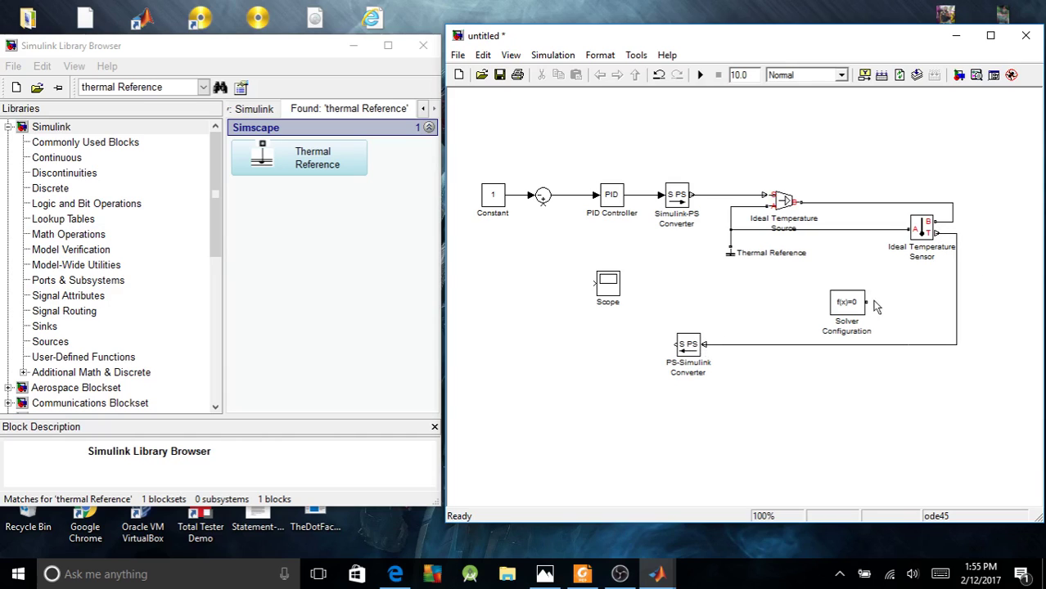
- Connect the Solver Configuration to the sensor's T line, and the PS-Simulink Converter output to the lower input of the Sum block
drag(871, 302, 958, 304)
drag(679, 349, 540, 205)
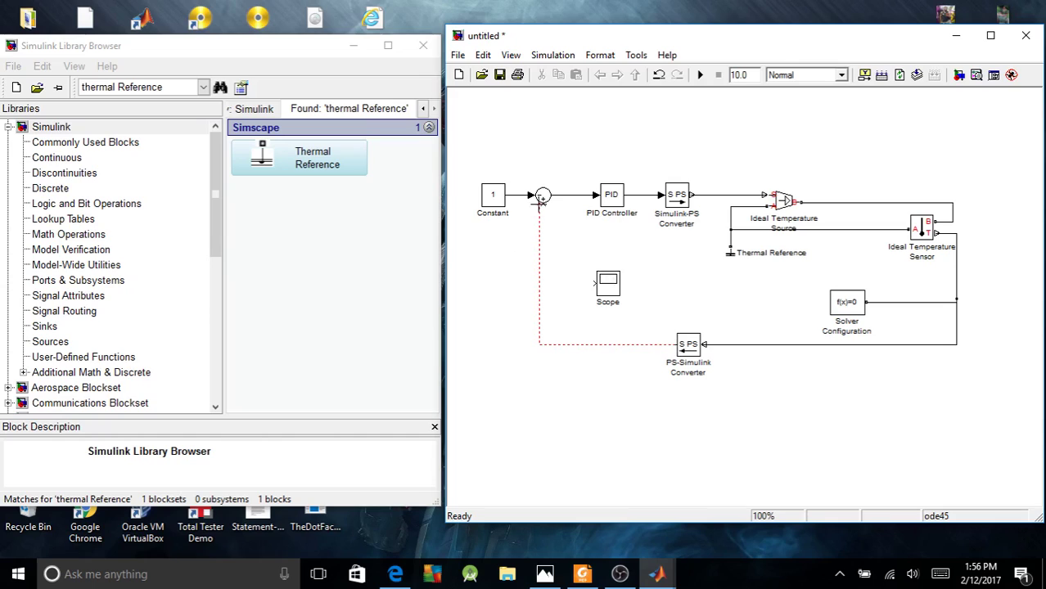
drag(540, 204, 540, 207)
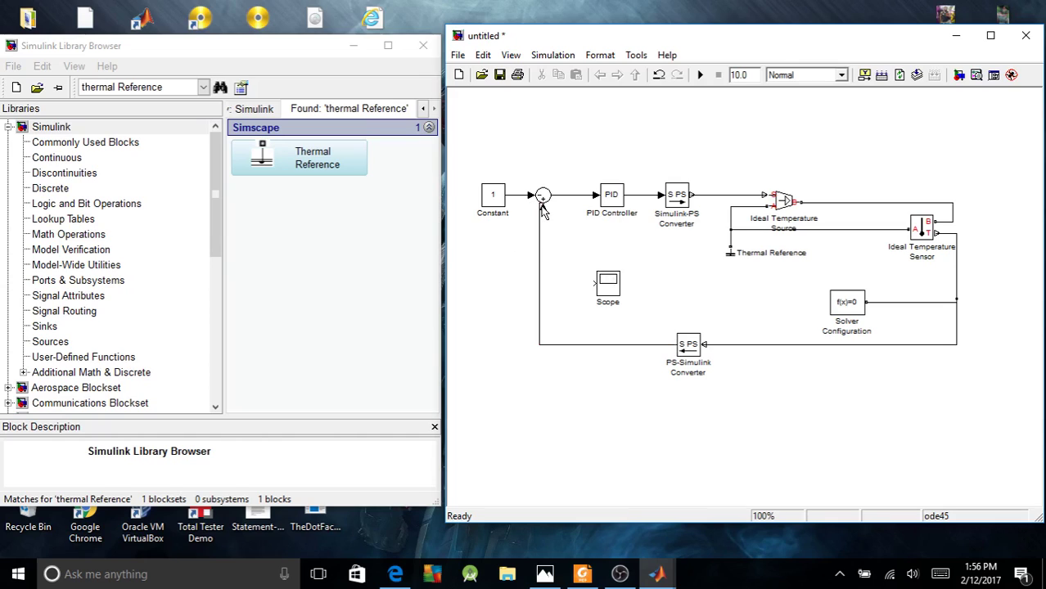
- Delete and redraw the feedback line from the PS-Simulink Converter to the Sum block, and branch the Scope input from it
right_click(557, 216)
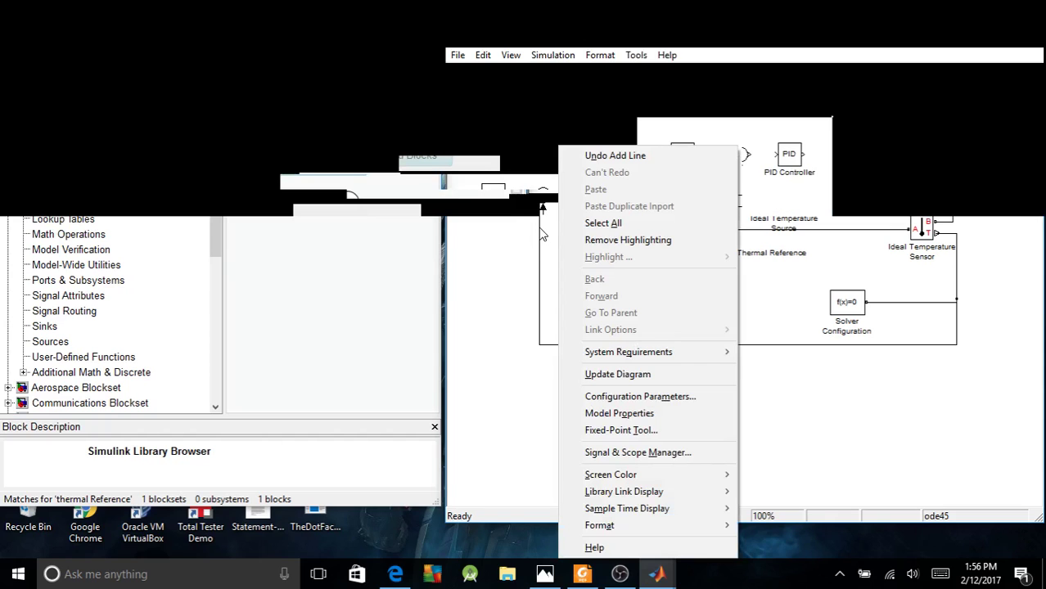
click(540, 235)
right_click(541, 229)
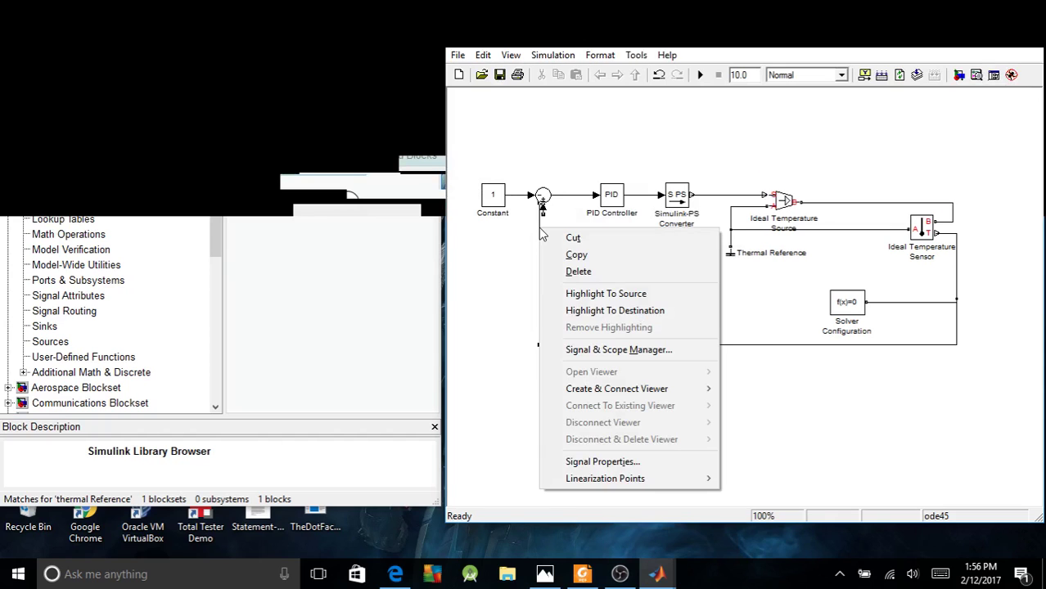
click(572, 273)
drag(674, 344, 542, 203)
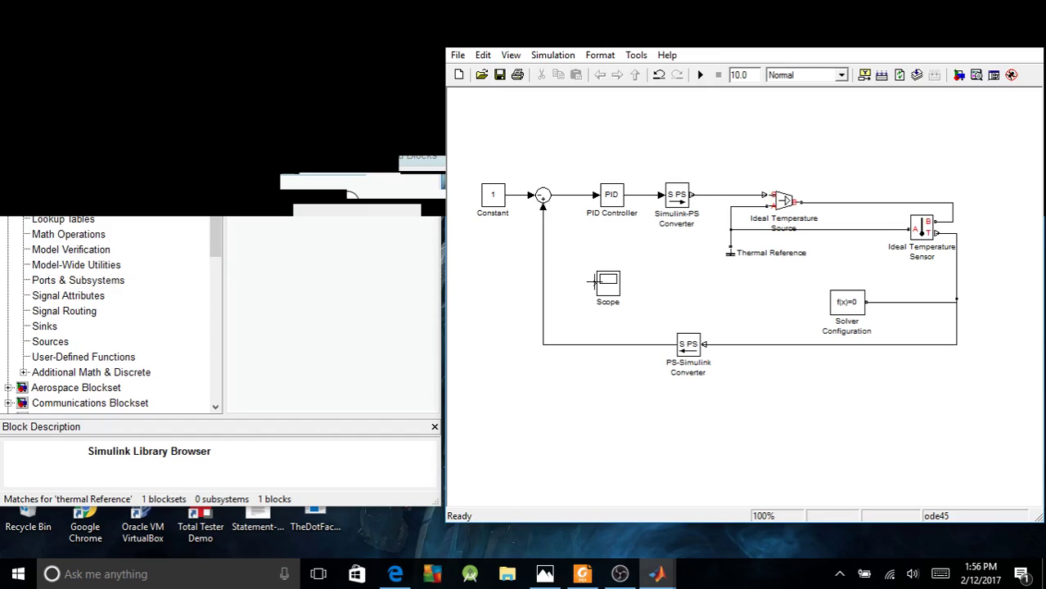
drag(592, 281, 540, 239)
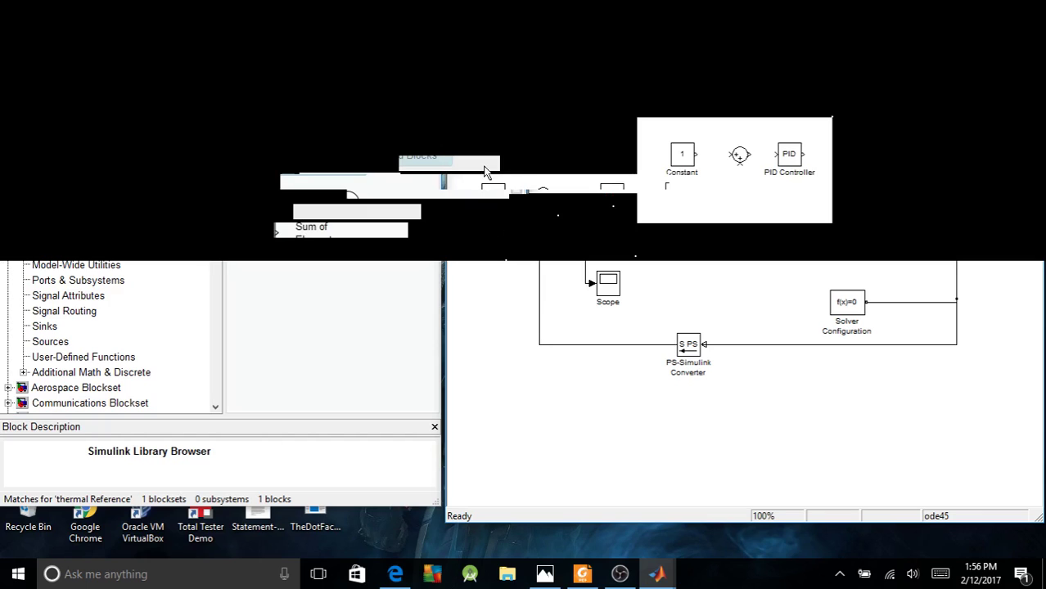
- Set the Constant block's value to 10
click(488, 191)
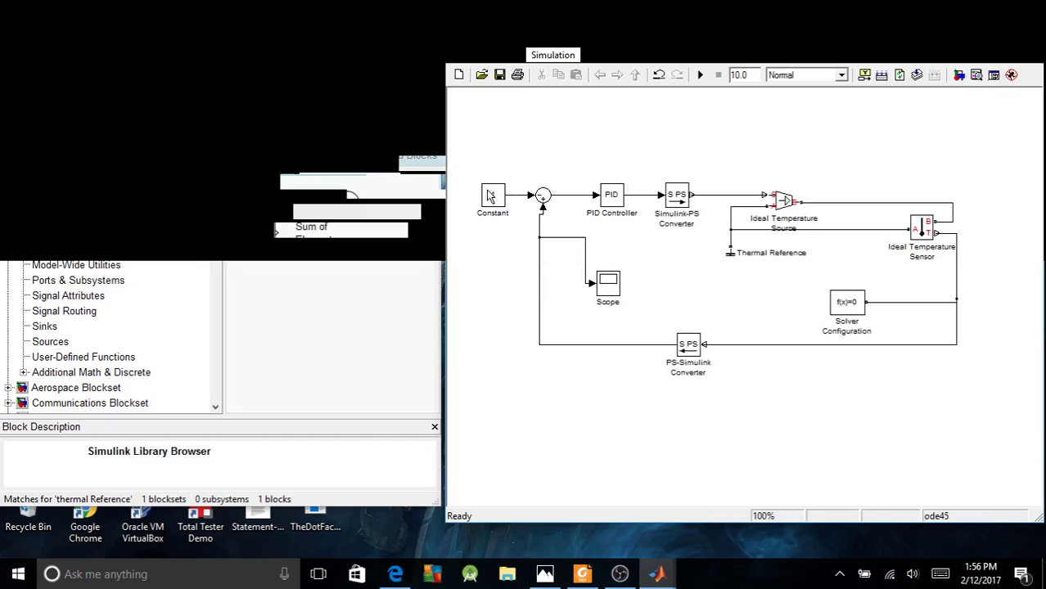
double_click(487, 191)
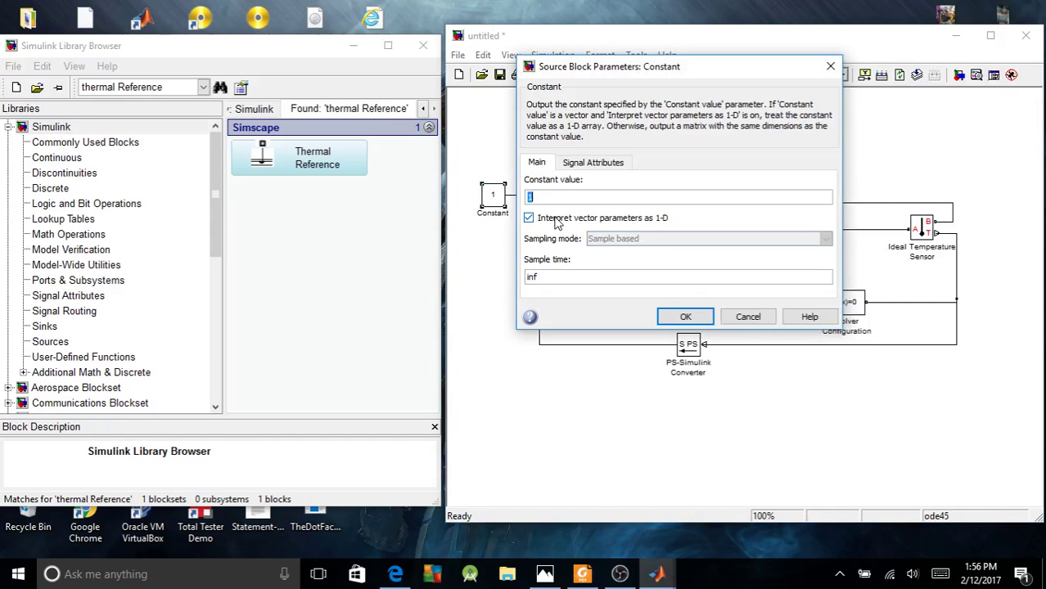
text(!))
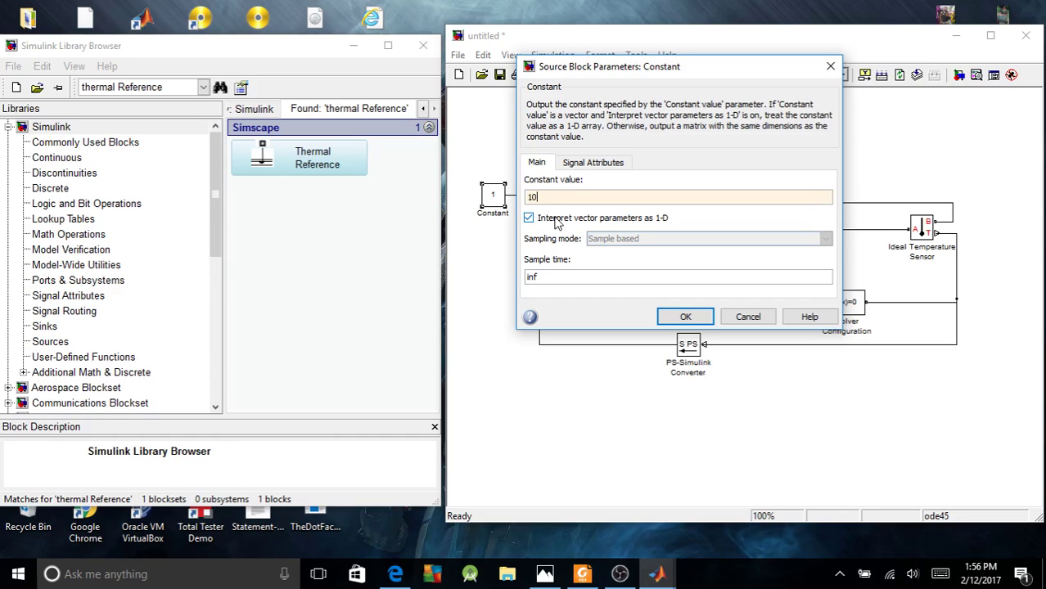
click(684, 317)
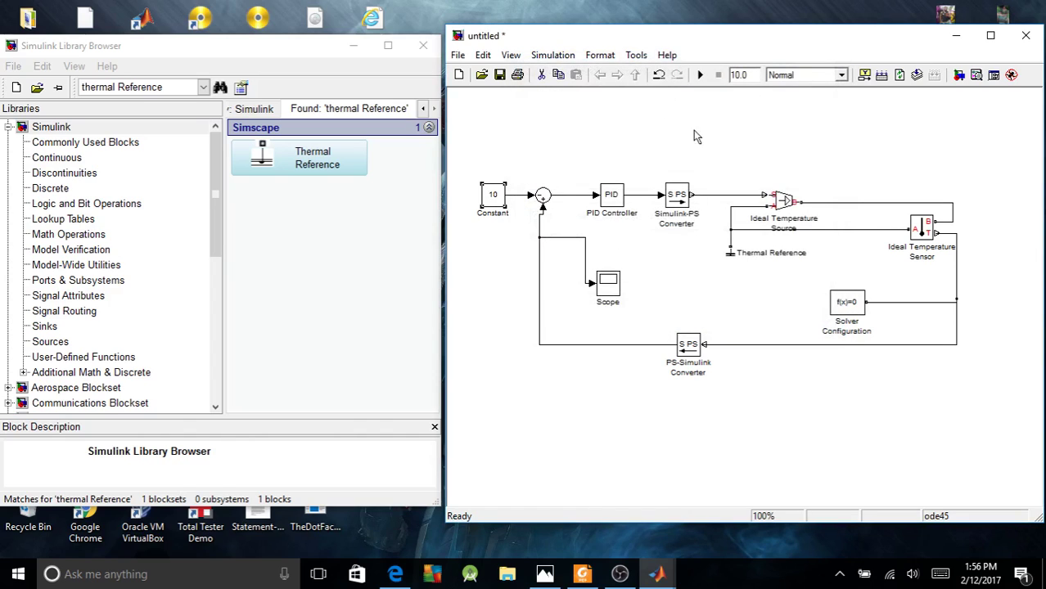
- Run the simulation, inspect the response in the maximized and autoscaled Scope, and close the Scope
click(700, 75)
double_click(610, 284)
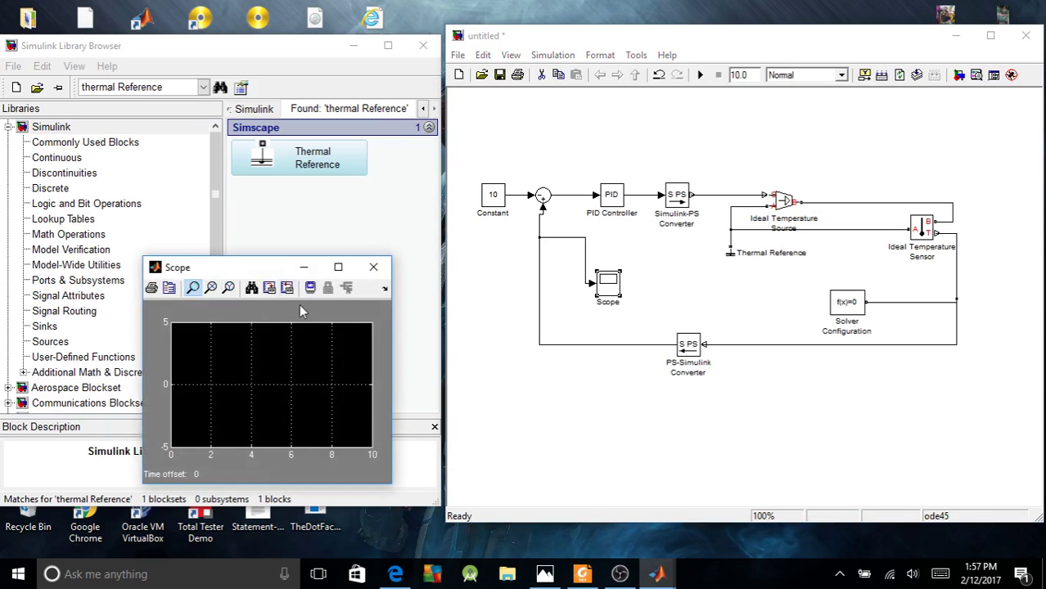
click(339, 268)
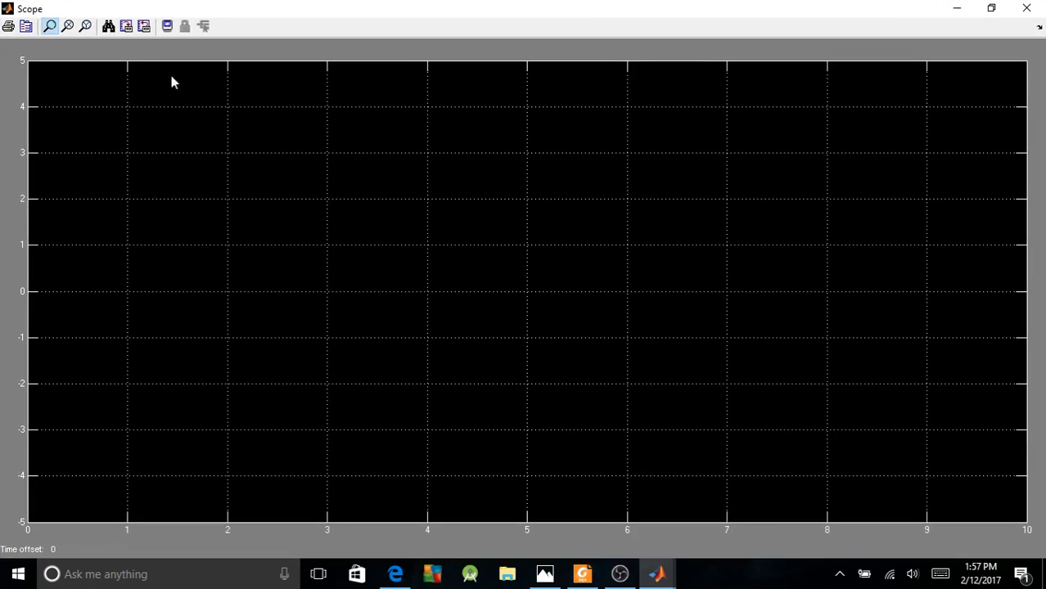
click(108, 27)
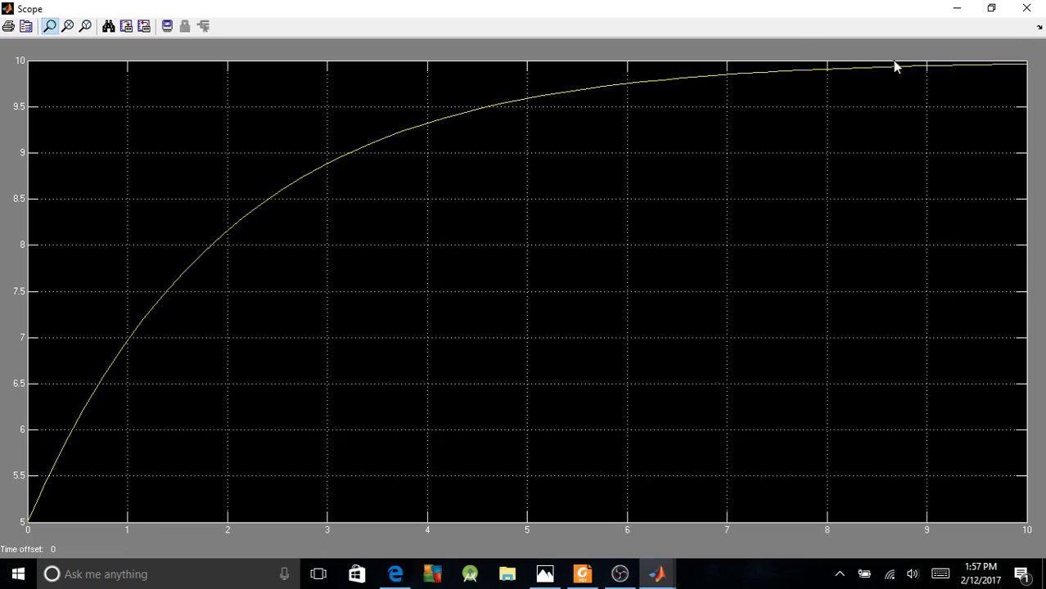
click(1027, 9)
- Set the Constant block's value to 8
click(495, 205)
double_click(493, 199)
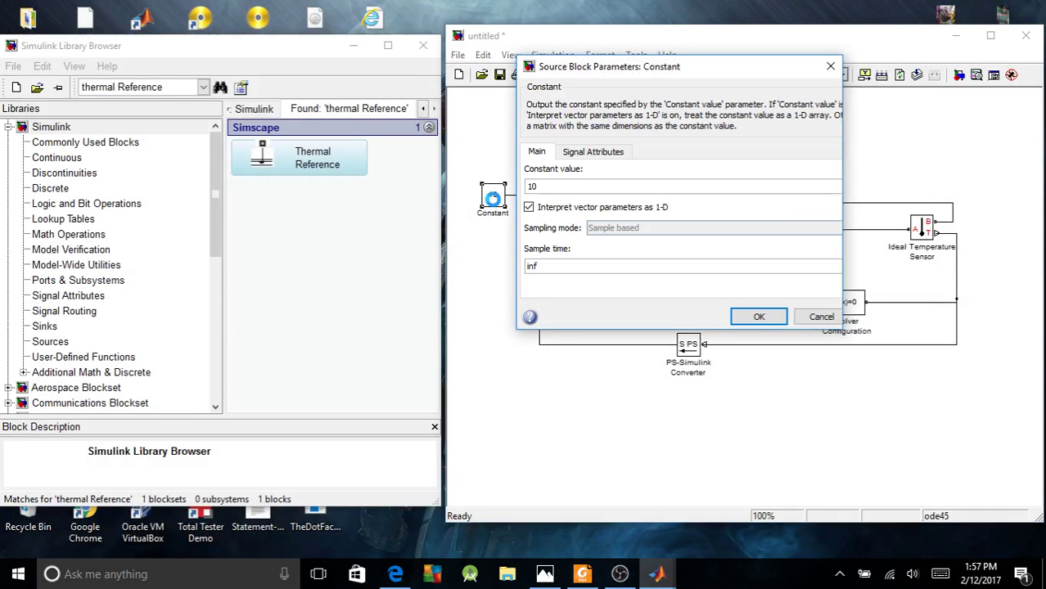
text(8)
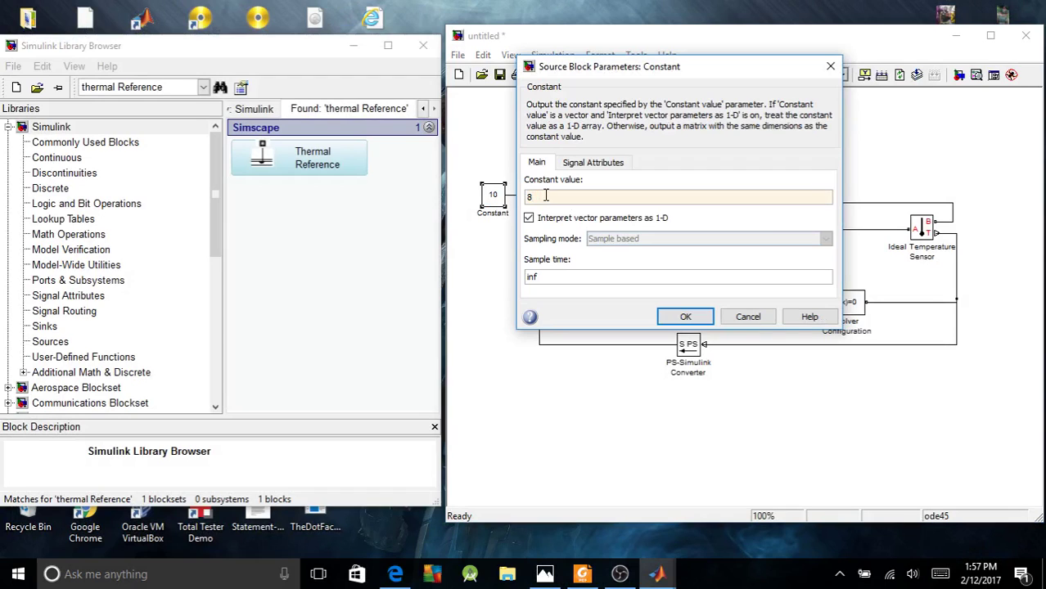
click(705, 316)
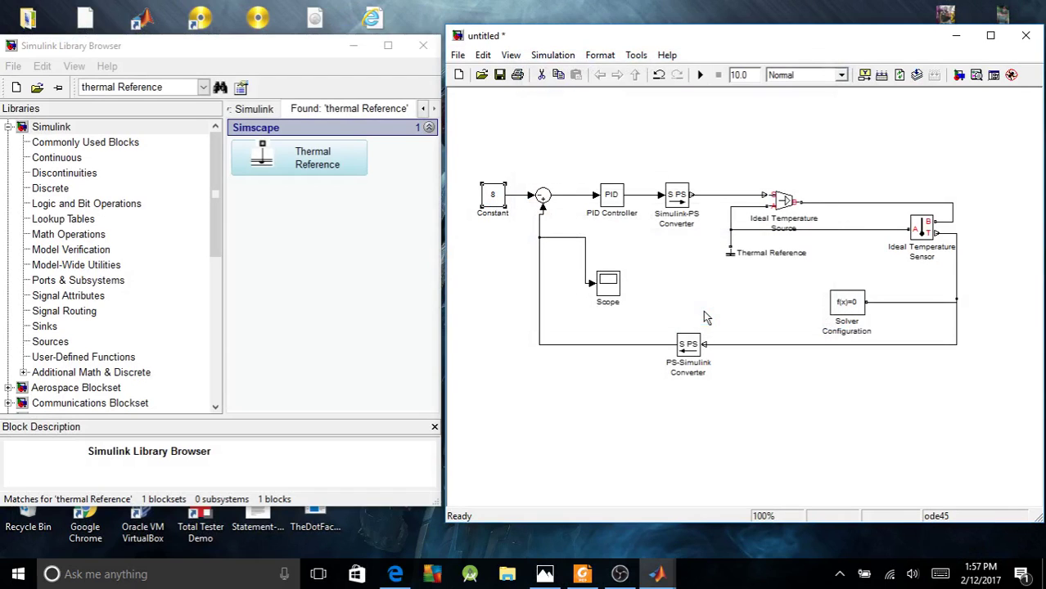
- Rerun the simulation with the new constant, autoscale the Scope plot to inspect the response, and close the Scope
click(701, 75)
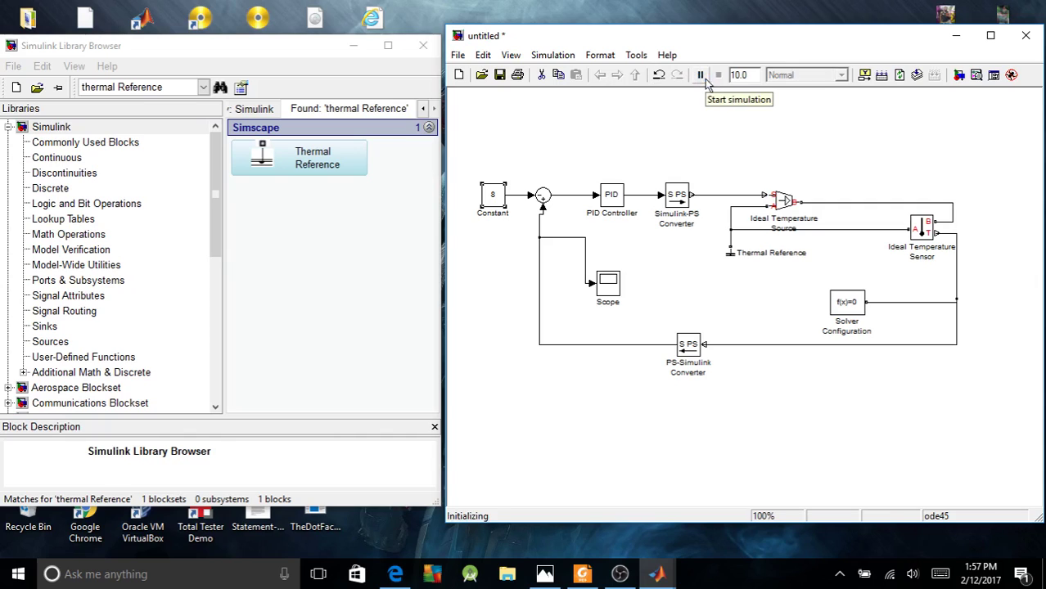
double_click(610, 286)
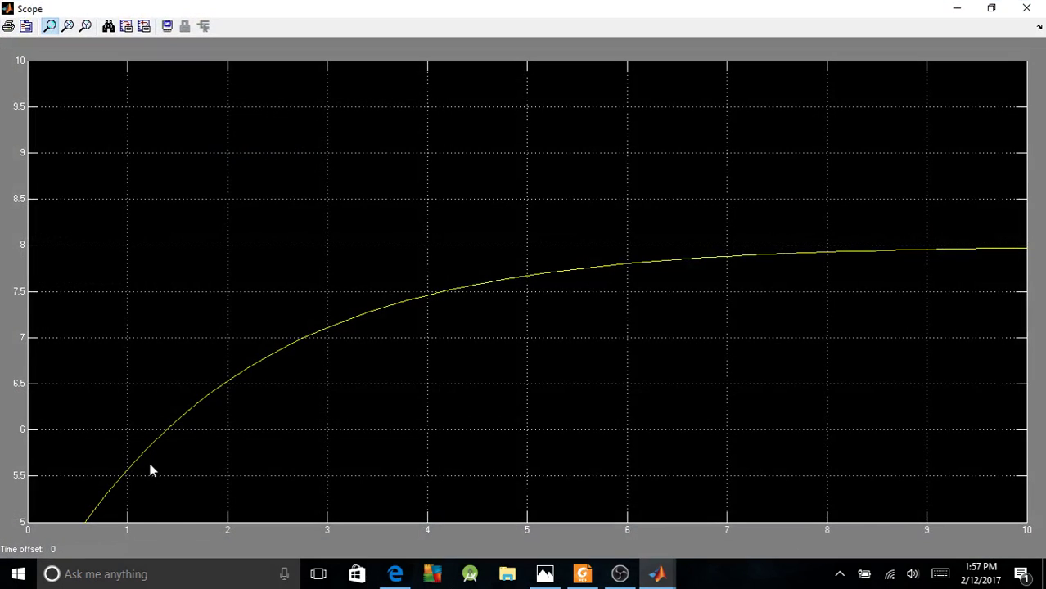
click(109, 26)
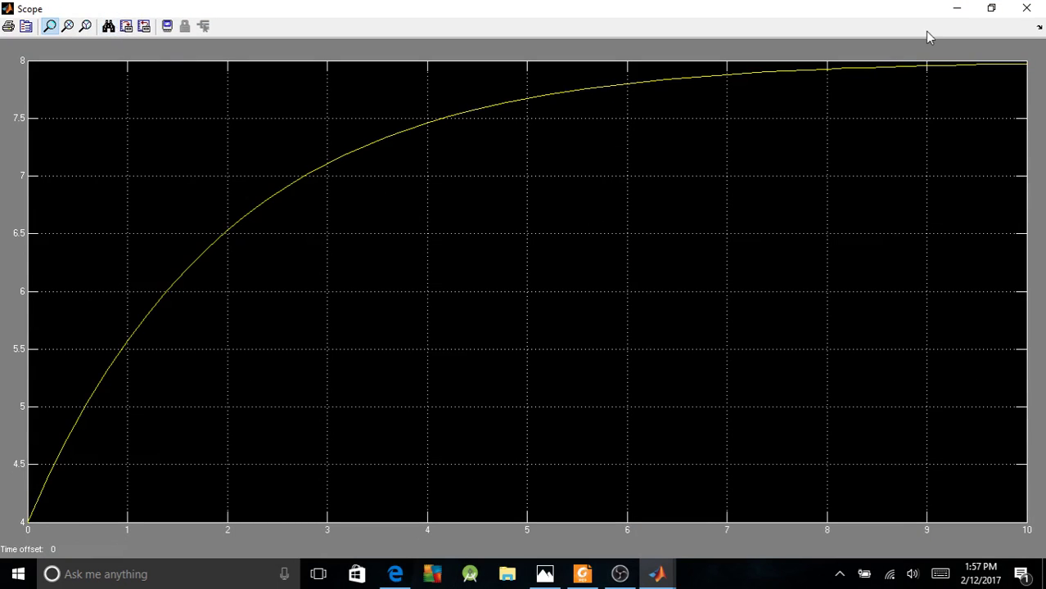
click(1026, 8)
- Set the PID Controller's proportional gain to 0.9 and its integral gain to 0.4
double_click(613, 196)
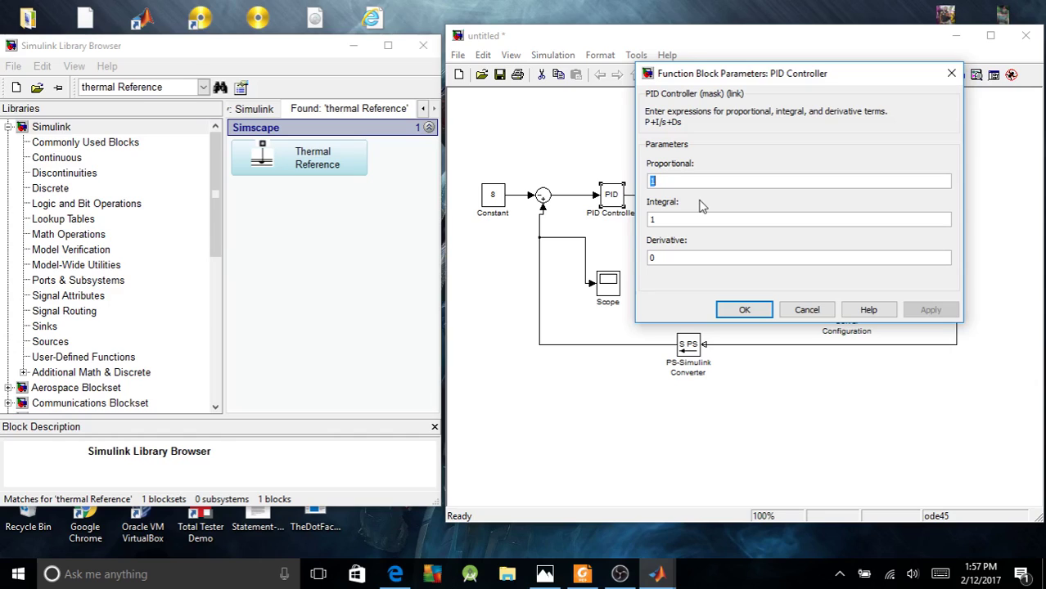
text(0.9)
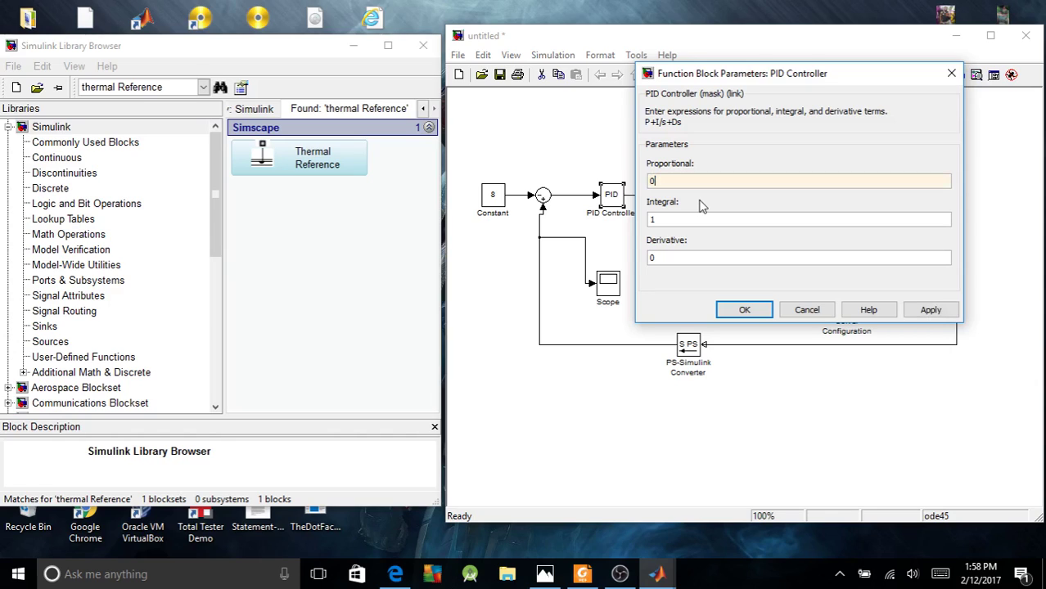
click(670, 219)
drag(663, 224, 629, 233)
text(0.)
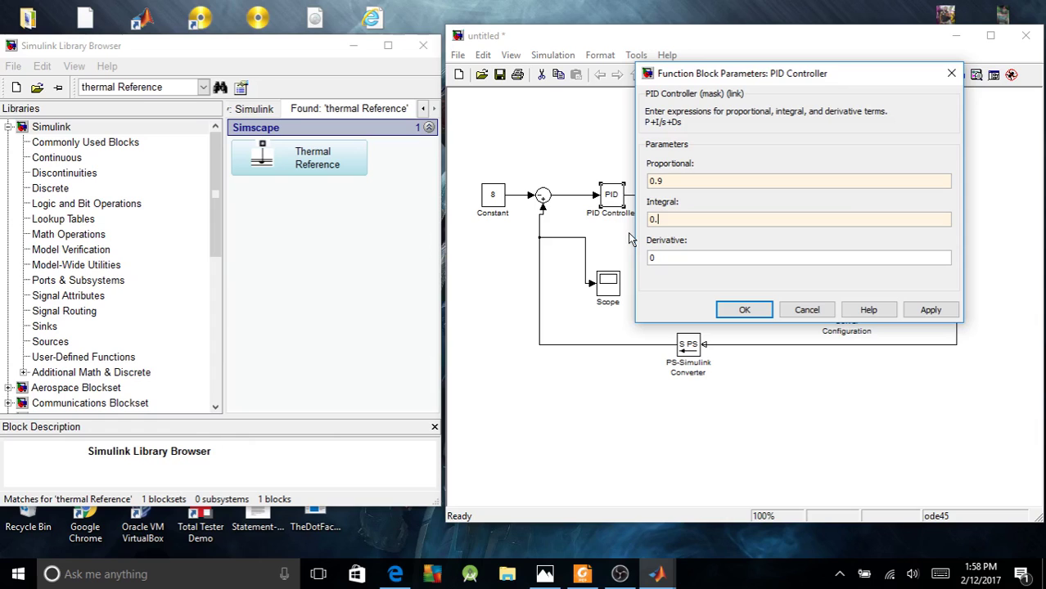
text(4)
click(746, 311)
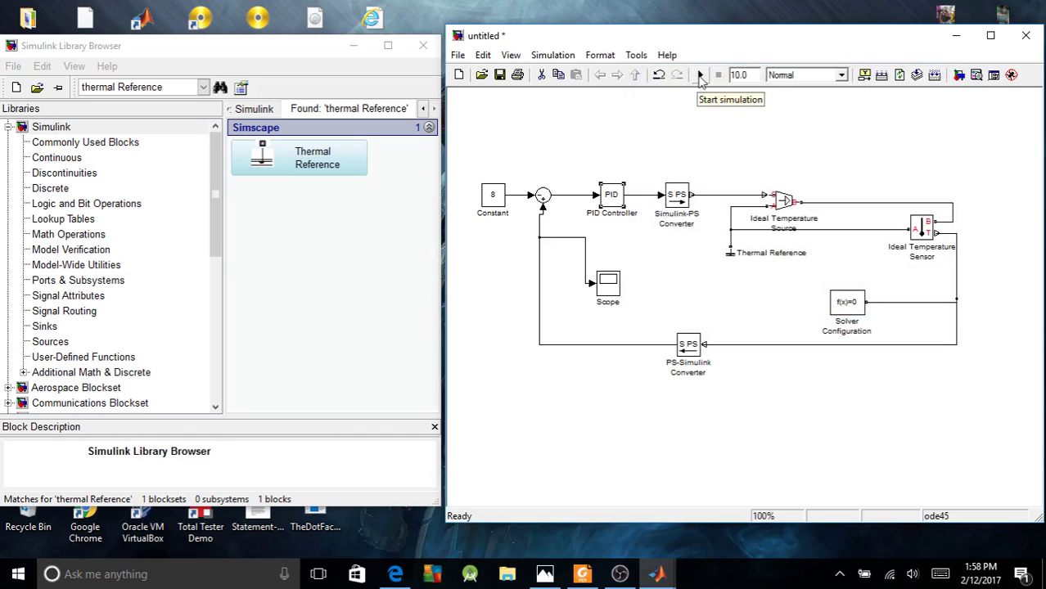
- Rerun the simulation with the updated PID gains, autoscale the Scope plot to inspect the response, and close the Scope
click(699, 75)
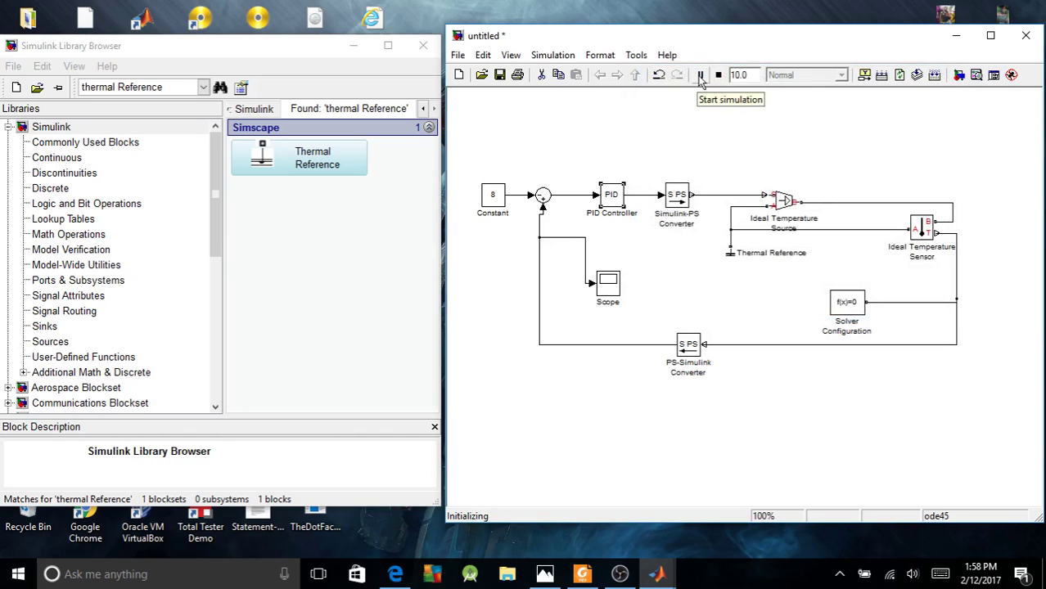
double_click(616, 294)
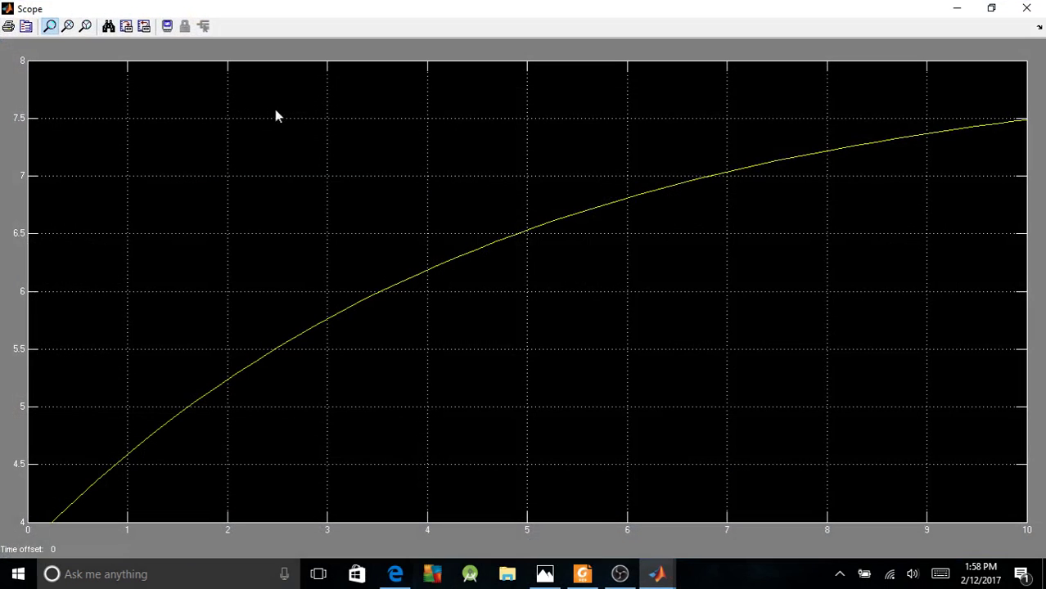
click(108, 27)
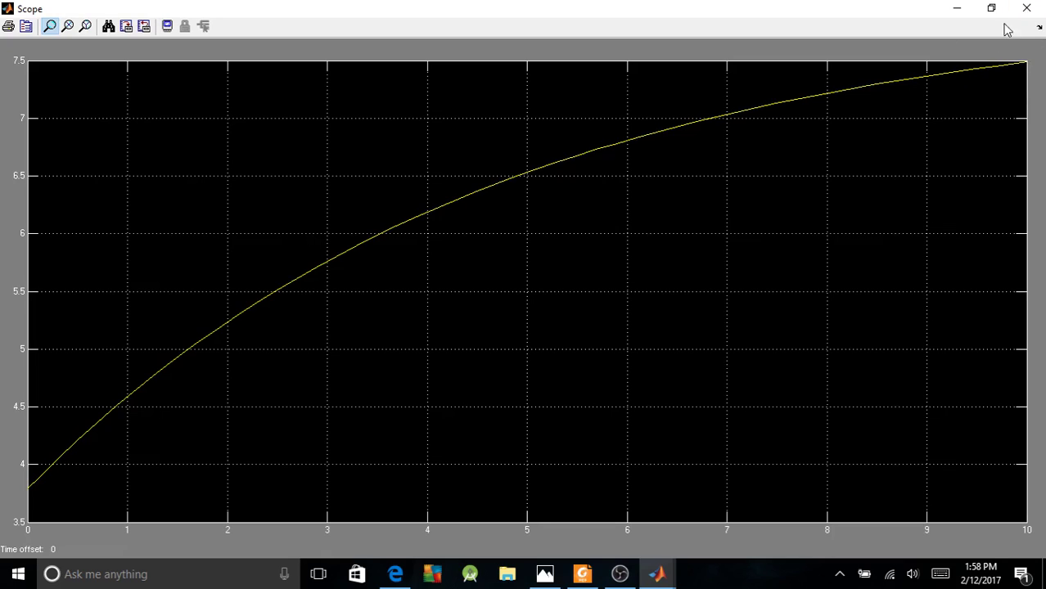
click(1025, 10)
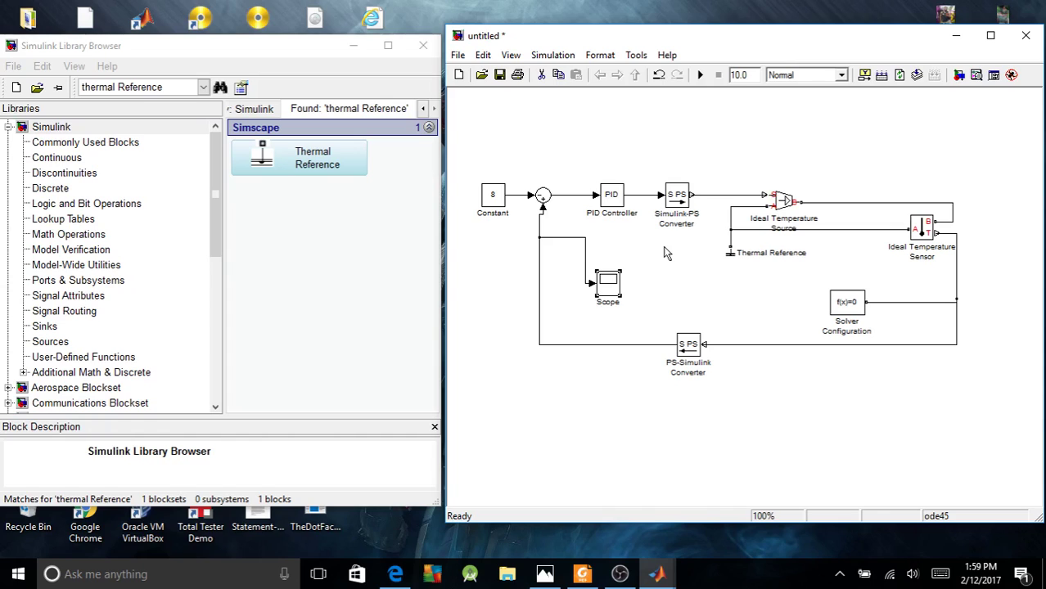
- Reopen the Scope to review the temperature response curve once more, and close it
mouse_move(664, 579)
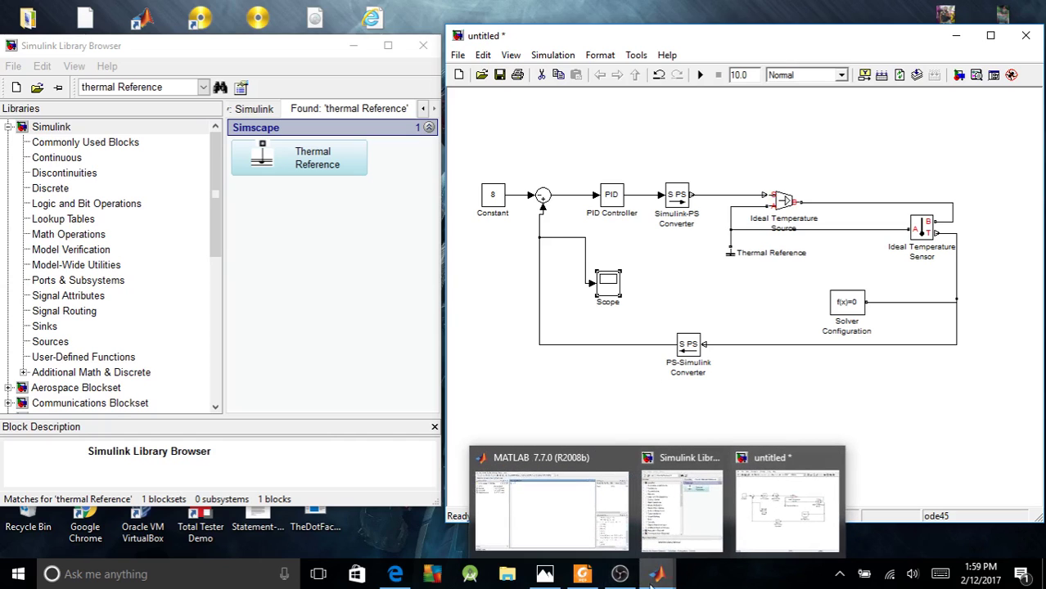
double_click(608, 294)
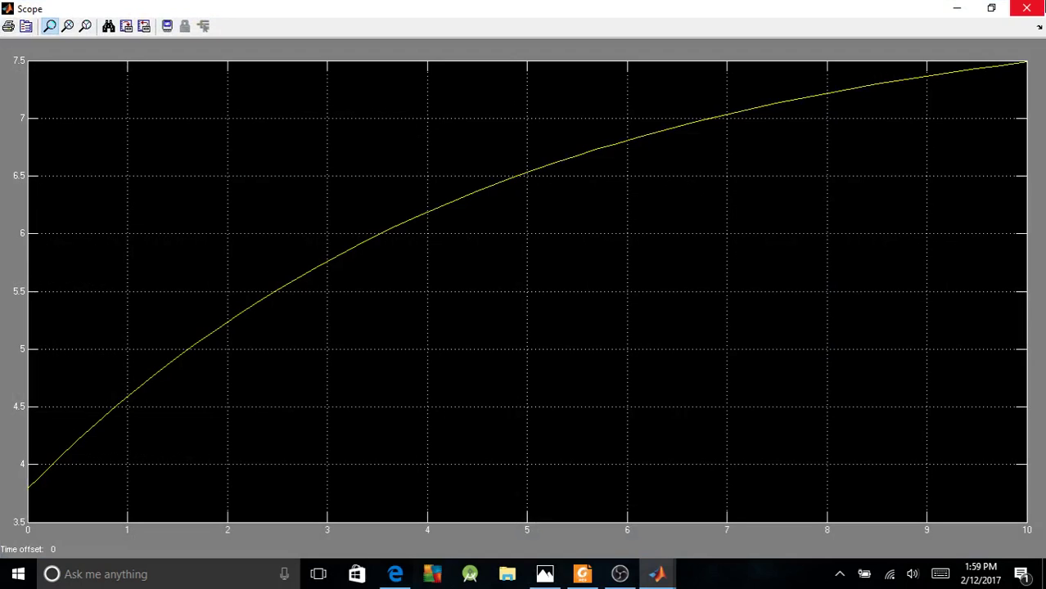
click(1028, 9)
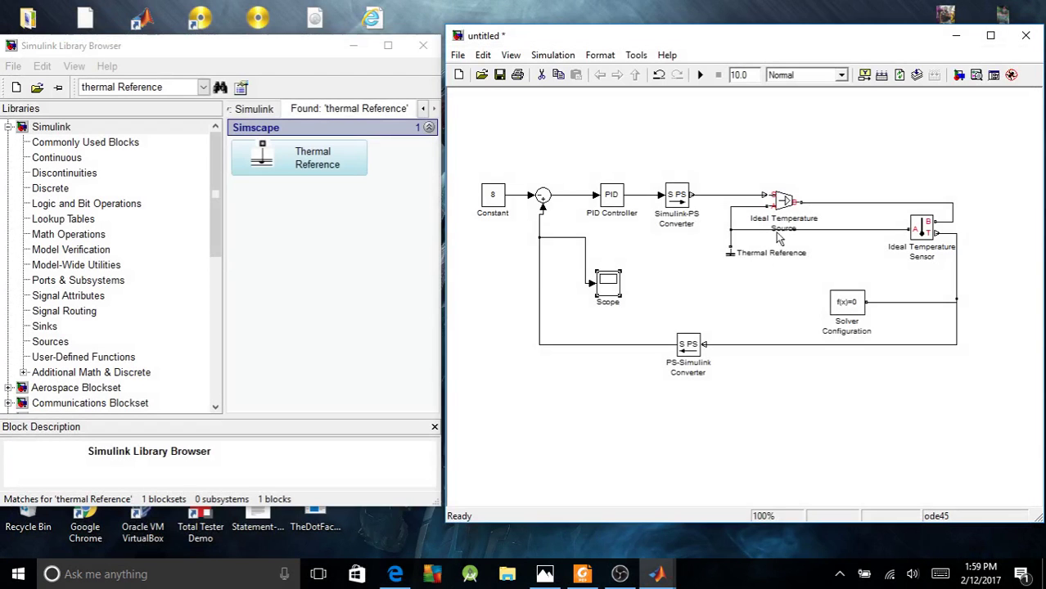